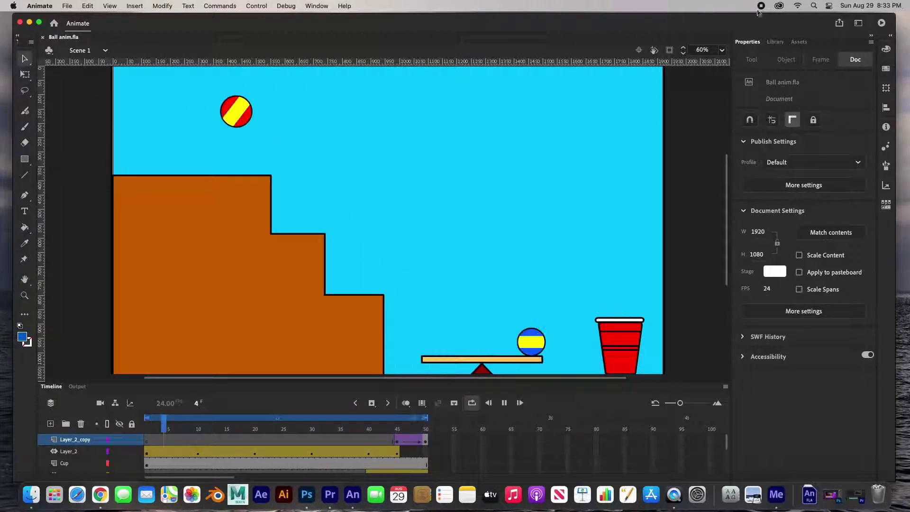
# - Rename the Layer_2 layer to a name starting with "Ball Animat", accepting the corrected spelling without special characters
pyautogui.click(775, 42)
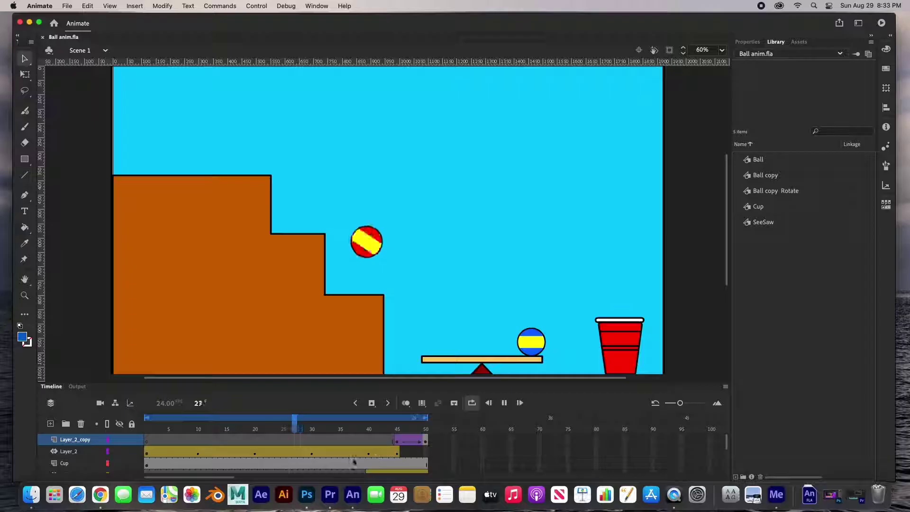
pyautogui.moveTo(285, 383); pyautogui.dragTo(290, 294)
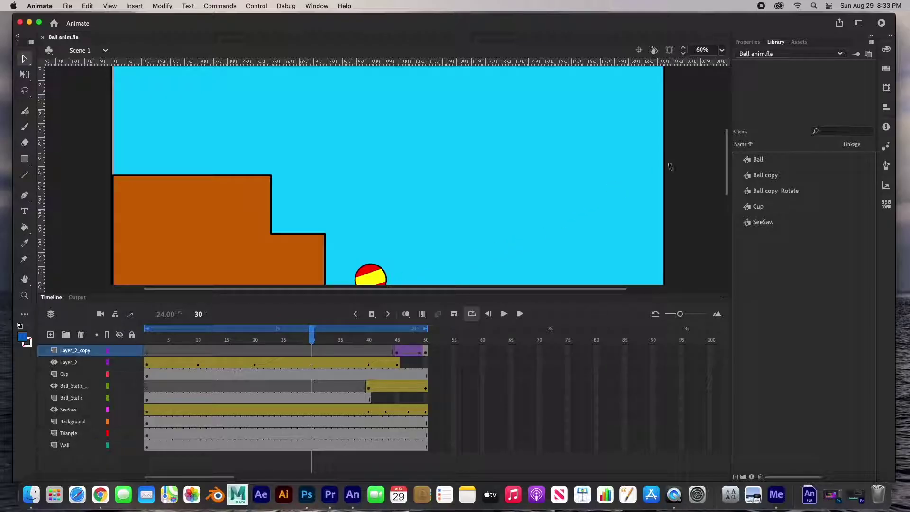
pyautogui.scroll(-5, 728, 138)
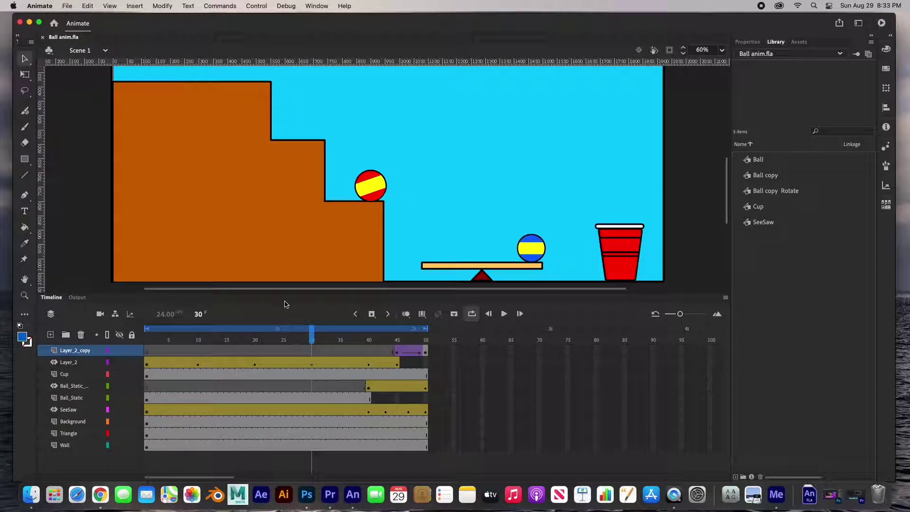
pyautogui.click(65, 364)
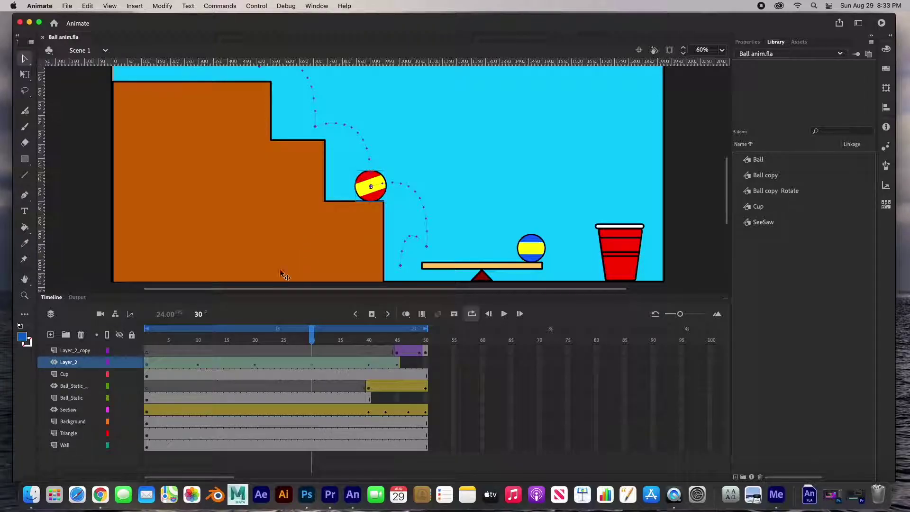
pyautogui.doubleClick(75, 362)
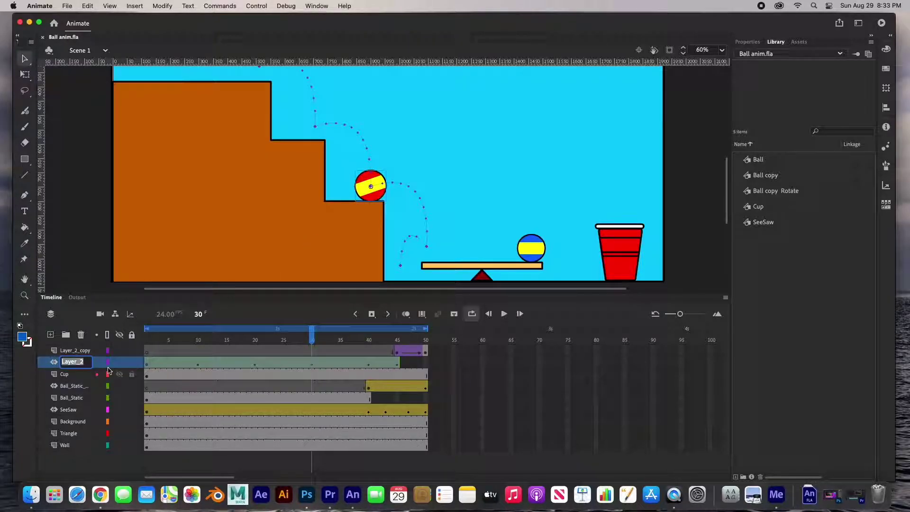
pyautogui.write('Ball Anima')
pyautogui.press('Return')
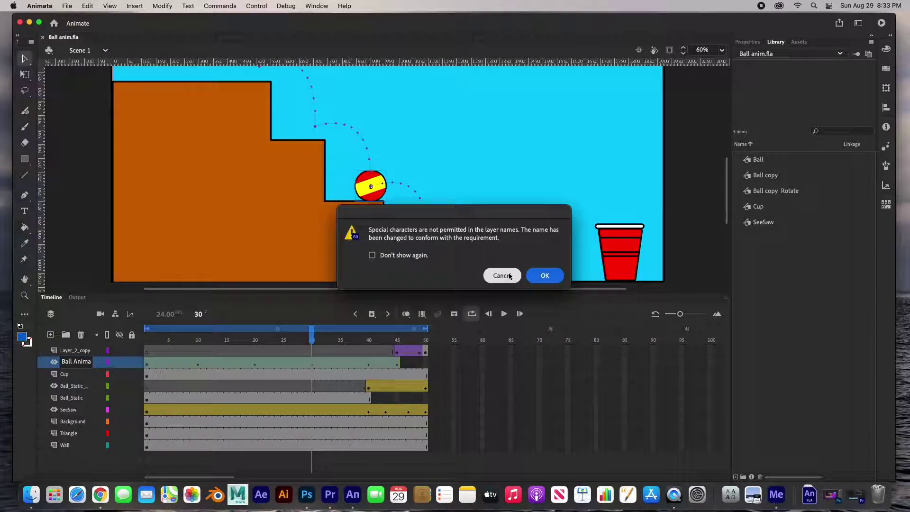
pyautogui.click(545, 275)
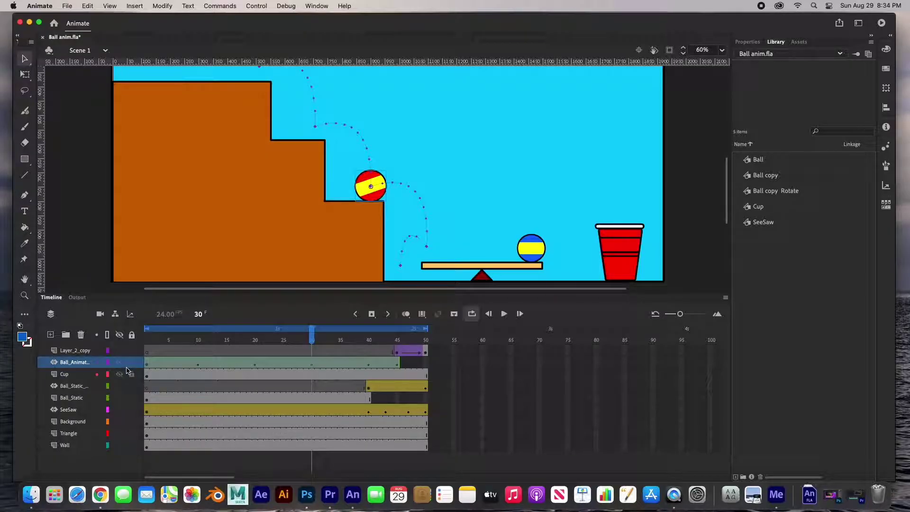
# - Play the ball animation from frame 1 and stop it around frame 43
pyautogui.click(80, 377)
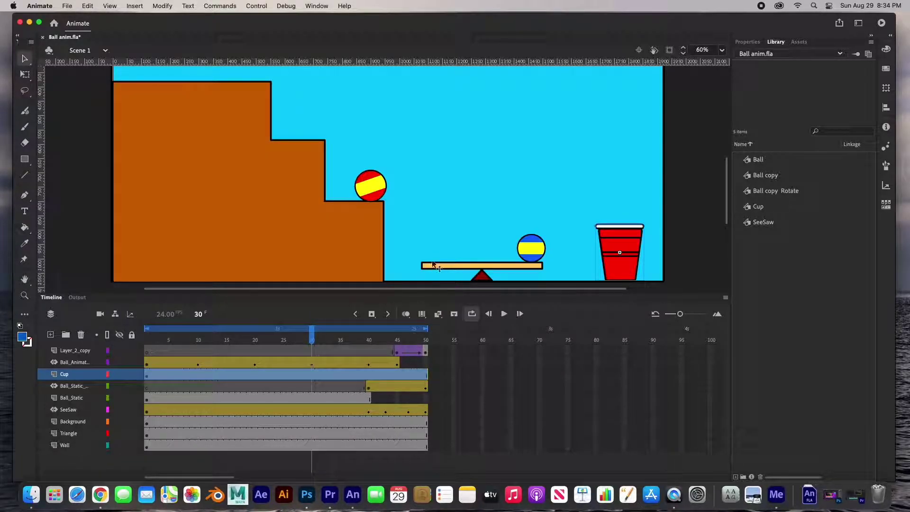
pyautogui.moveTo(313, 337); pyautogui.dragTo(146, 337)
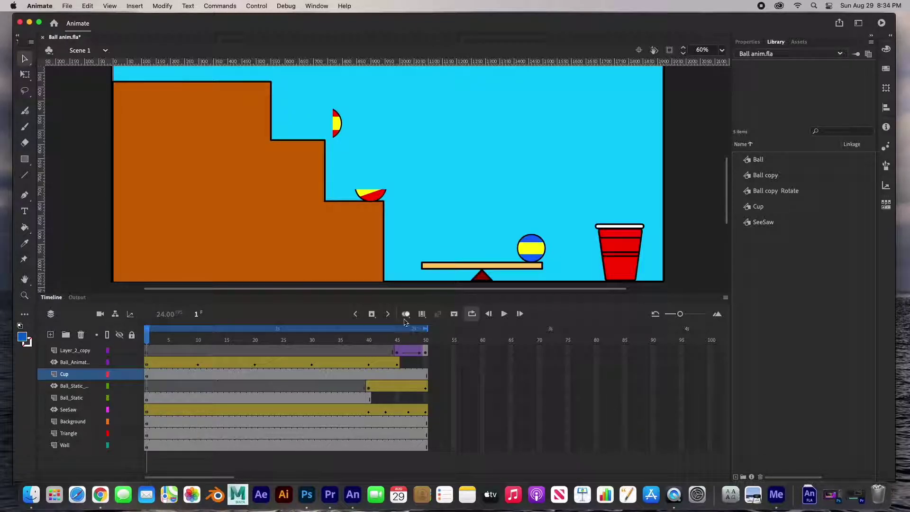
pyautogui.click(502, 314)
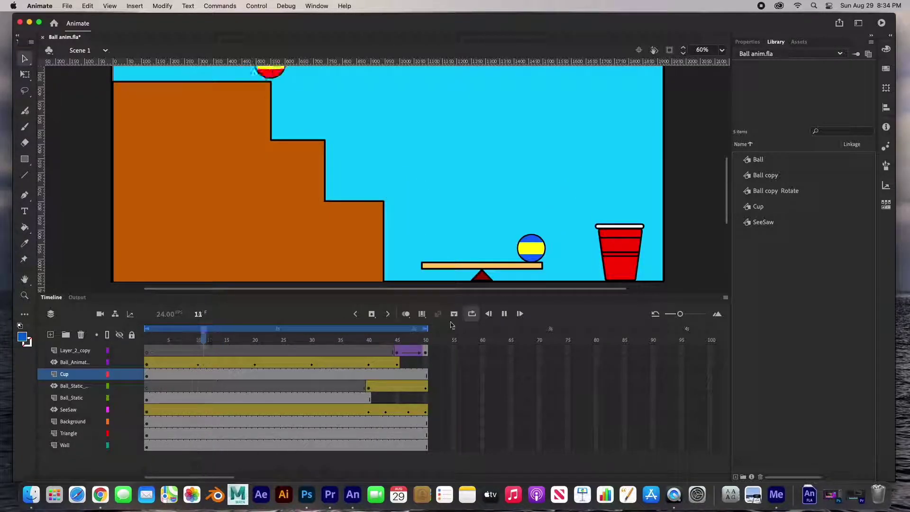
pyautogui.click(504, 314)
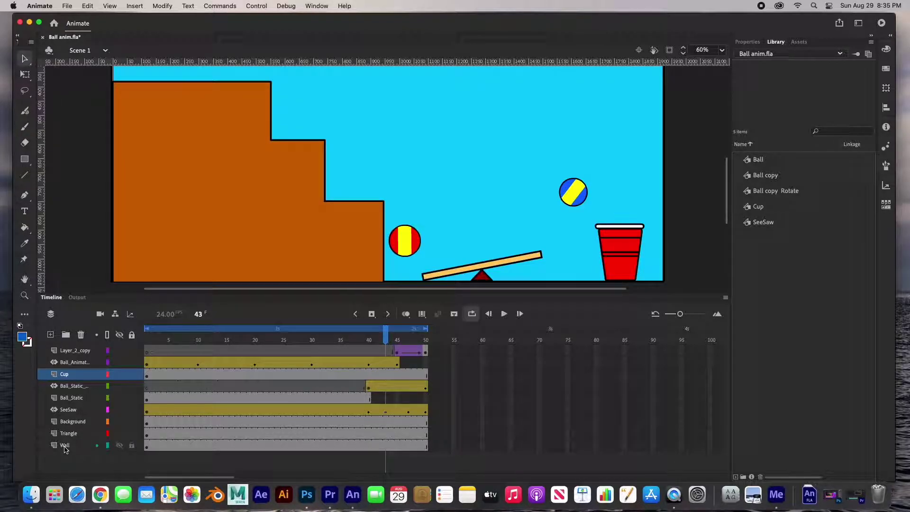
# - Toggle the visibility of the Wall, Triangle, Background, SeeSaw, Cup and ball animation layers to examine what artwork each one holds
pyautogui.click(120, 445)
pyautogui.click(119, 445)
pyautogui.click(119, 446)
pyautogui.click(119, 446)
pyautogui.click(120, 433)
pyautogui.click(120, 433)
pyautogui.click(120, 434)
pyautogui.click(120, 433)
pyautogui.click(118, 422)
pyautogui.click(119, 421)
pyautogui.click(119, 421)
pyautogui.click(119, 422)
pyautogui.click(120, 410)
pyautogui.click(120, 410)
pyautogui.click(120, 374)
pyautogui.click(119, 374)
pyautogui.click(120, 363)
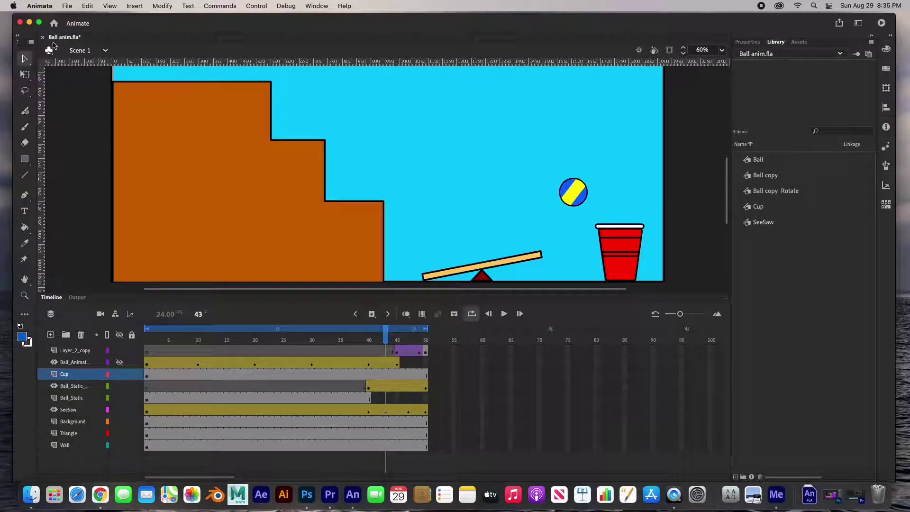
# - Create a new Full HD 1920 x 1080 ActionScript 3.0 document with a frame rate of 24
pyautogui.click(69, 6)
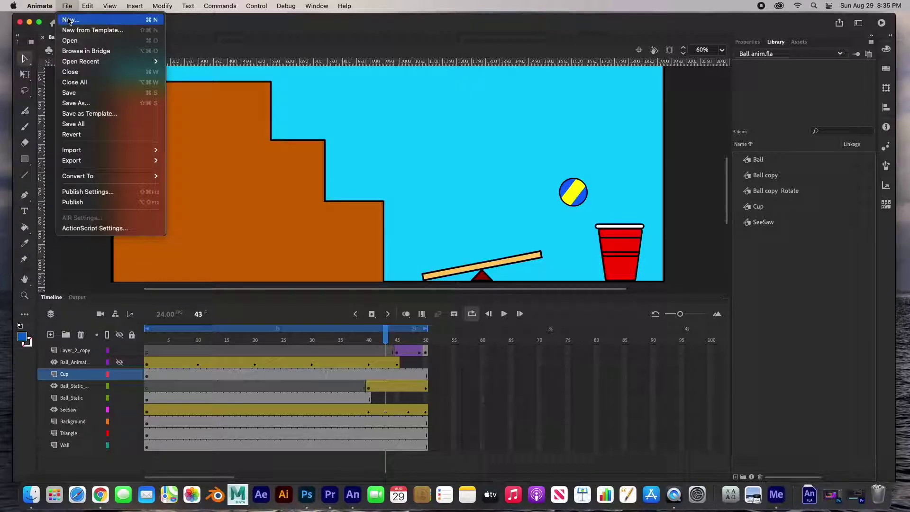
pyautogui.click(70, 20)
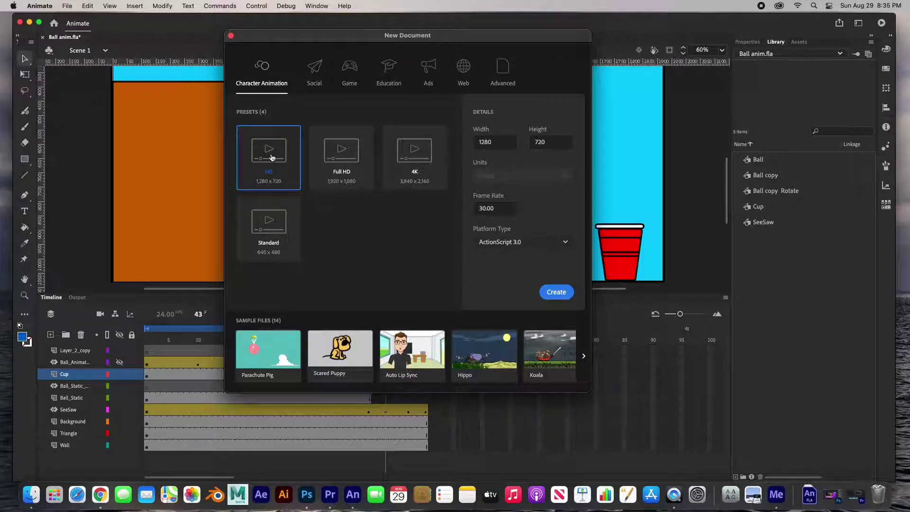
pyautogui.click(339, 149)
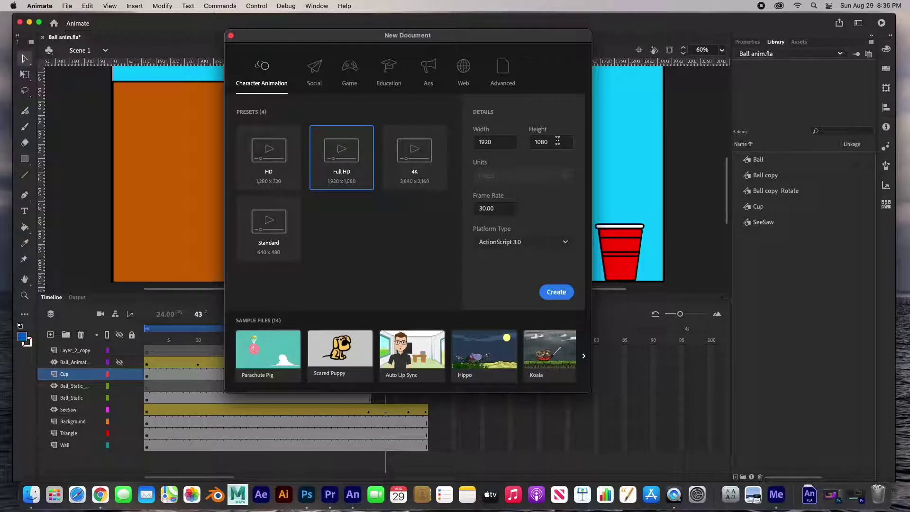
pyautogui.click(507, 208)
pyautogui.write('24')
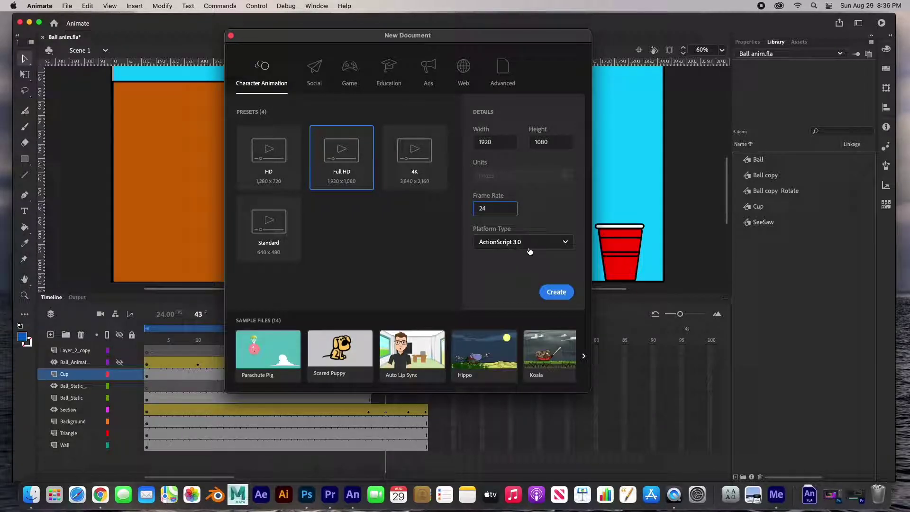
pyautogui.click(556, 292)
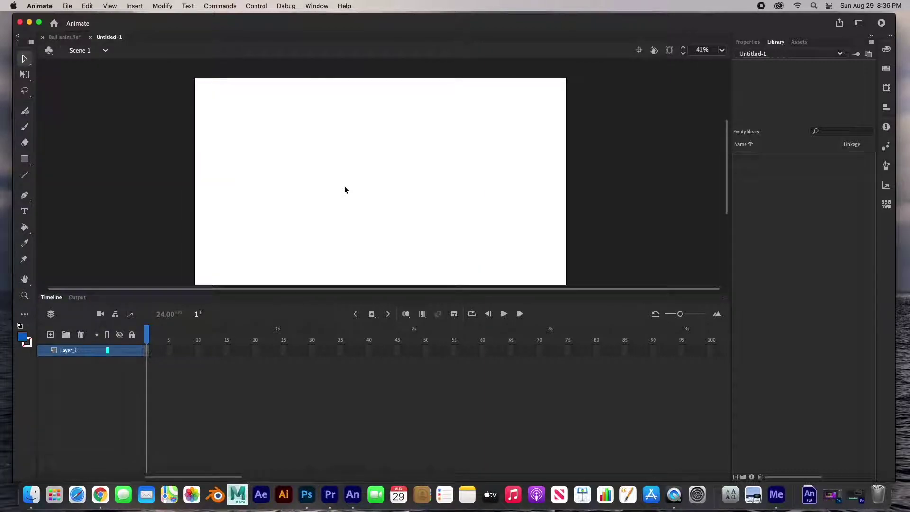
# - Rename the new document's only layer as Wall
pyautogui.moveTo(321, 288); pyautogui.dragTo(630, 300)
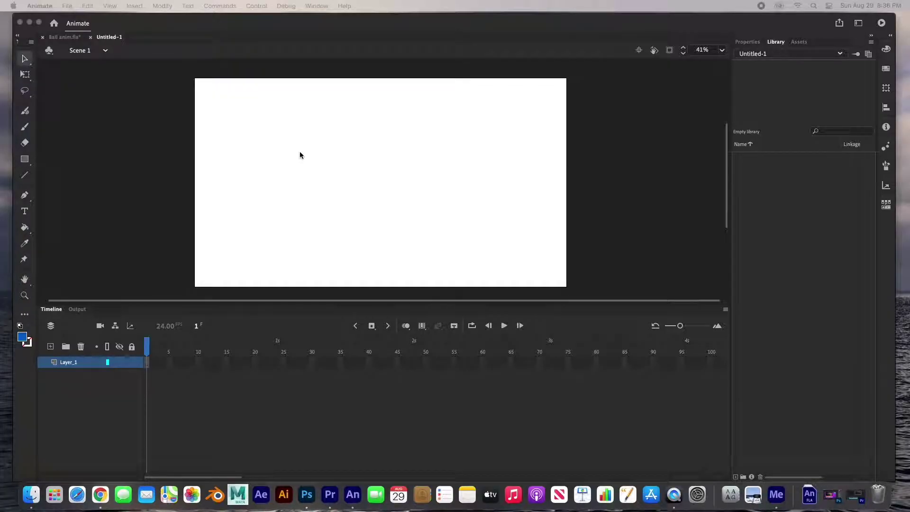
pyautogui.doubleClick(69, 363)
pyautogui.write('Wall')
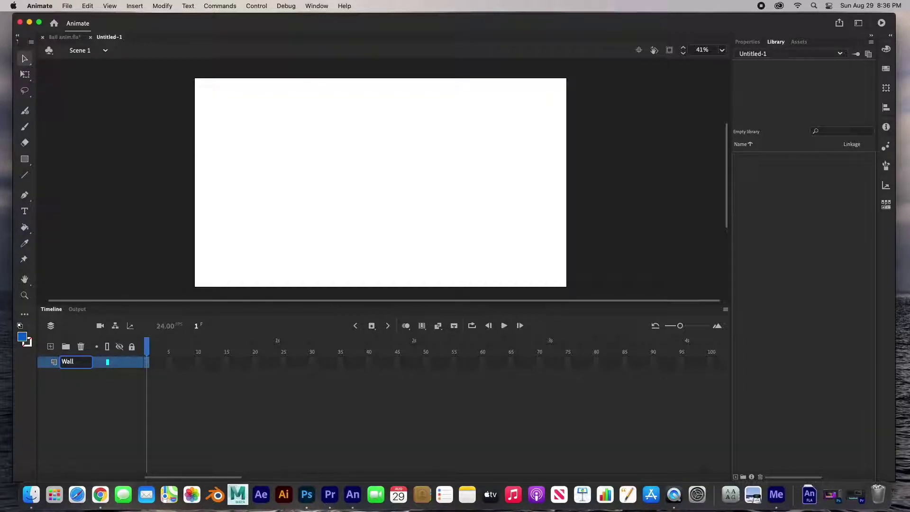
pyautogui.press('Return')
# - Draw a light blue rectangle covering the whole stage on the Wall layer
pyautogui.click(24, 160)
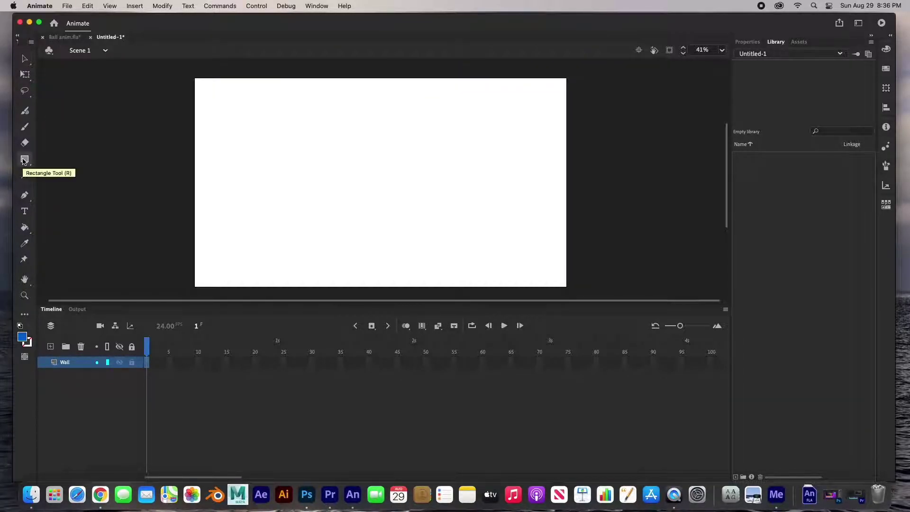
pyautogui.click(22, 338)
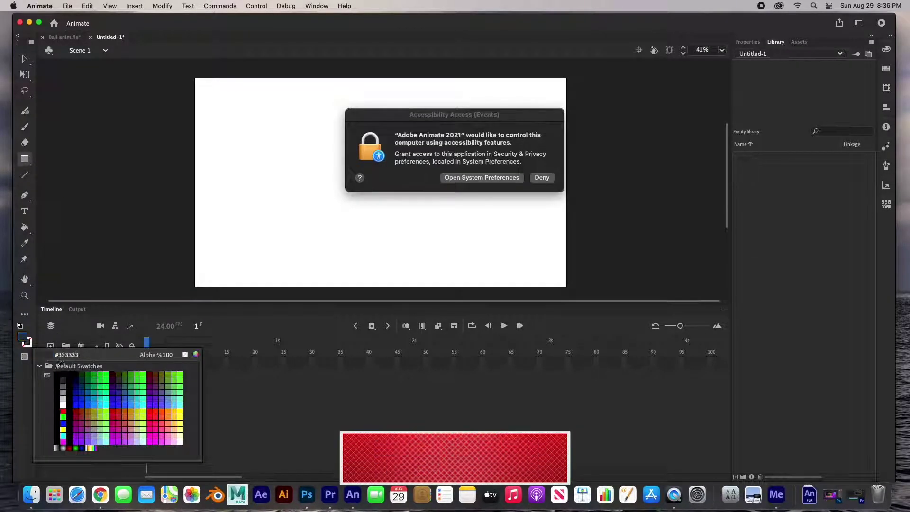
pyautogui.click(101, 407)
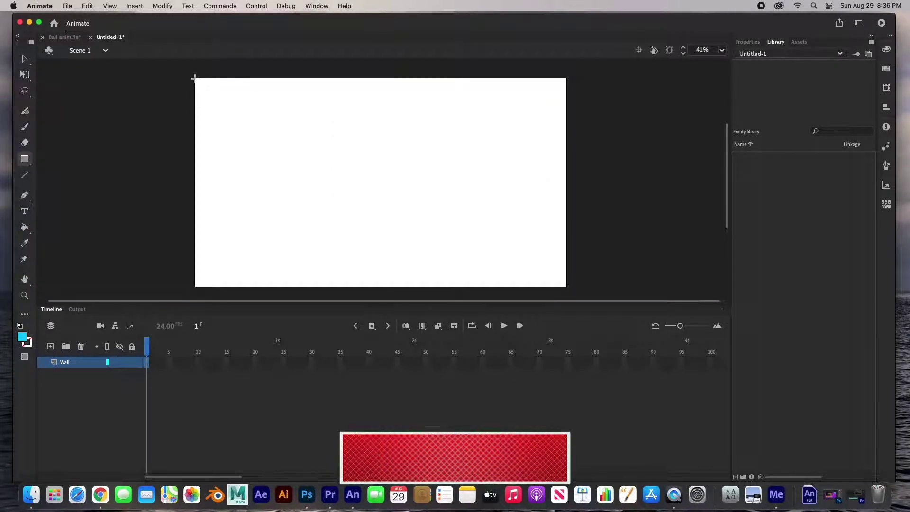
pyautogui.moveTo(195, 77); pyautogui.dragTo(567, 289)
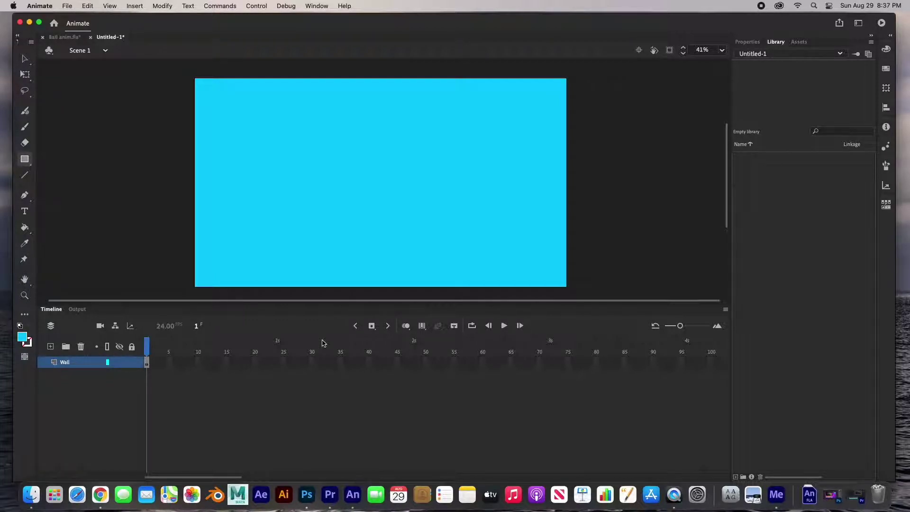
# - Try to move the unlocked light blue background rectangle partly off the stage, and undo the move
pyautogui.click(25, 59)
pyautogui.click(261, 150)
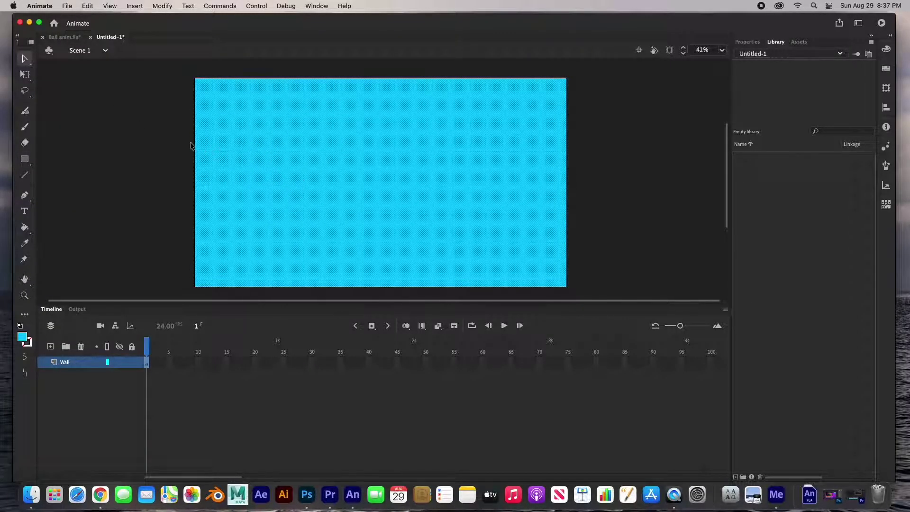
pyautogui.moveTo(195, 145); pyautogui.dragTo(148, 154)
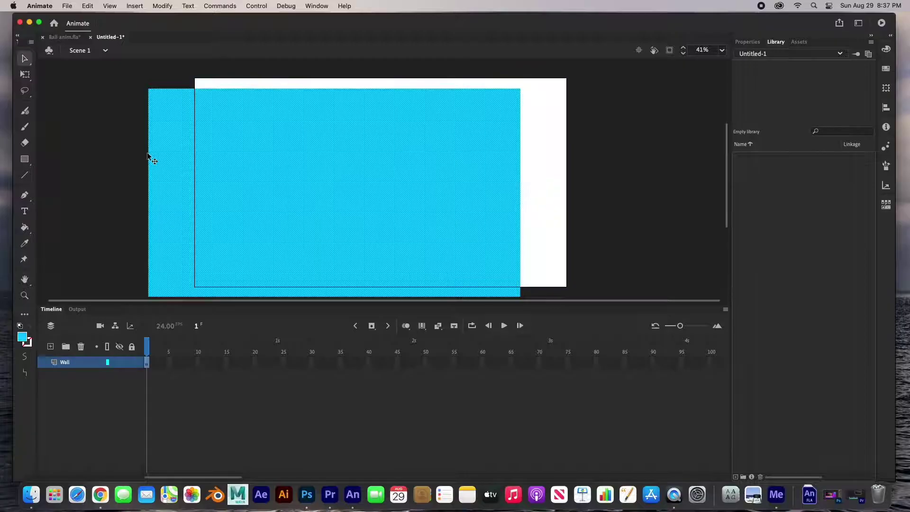
pyautogui.press('super+z')
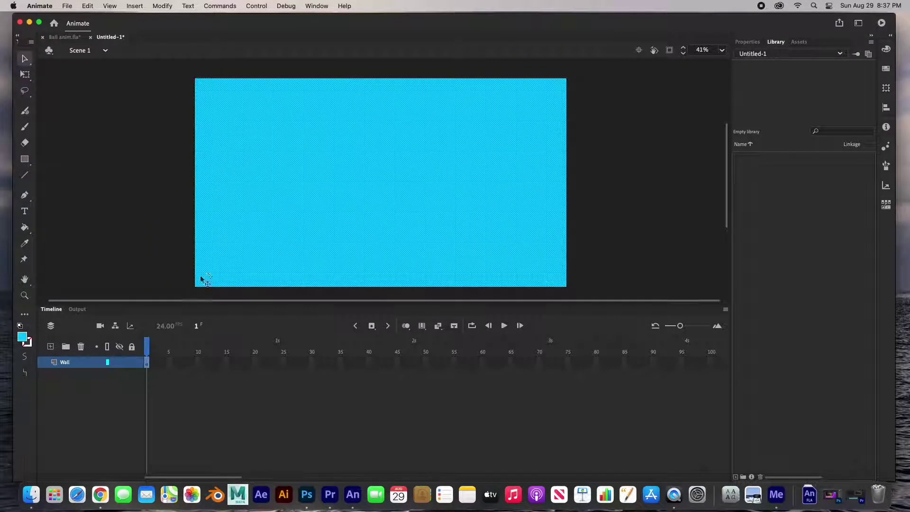
# - Lock the Wall layer and add a new layer above it
pyautogui.click(132, 362)
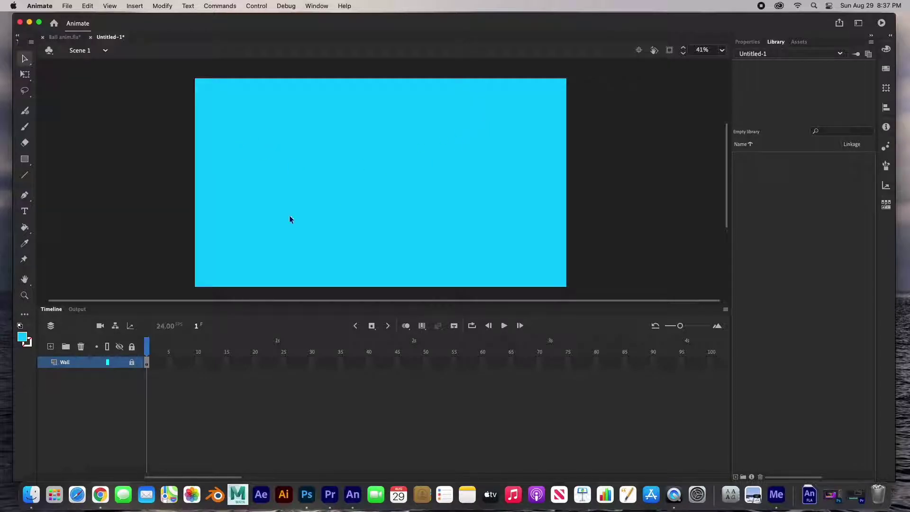
pyautogui.click(50, 348)
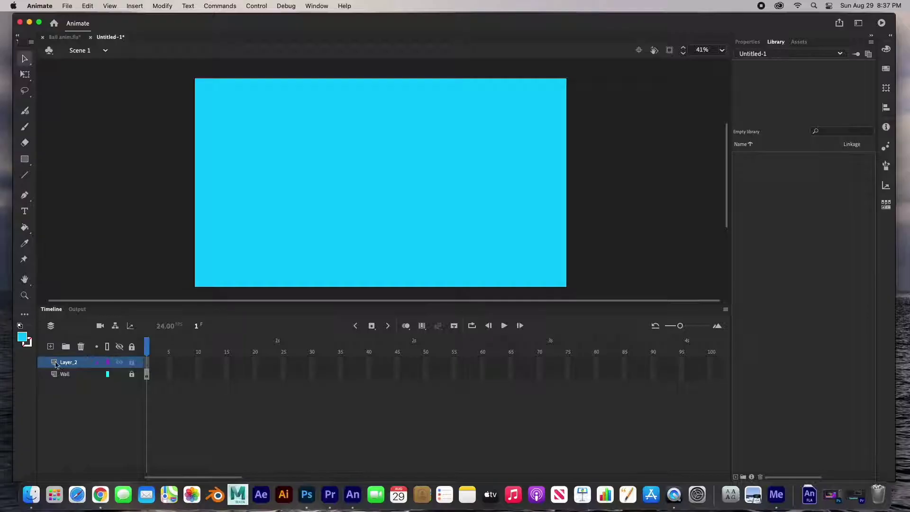
# - Set the Rectangle tool to an orange-brown fill and a black stroke of size 8
pyautogui.click(25, 159)
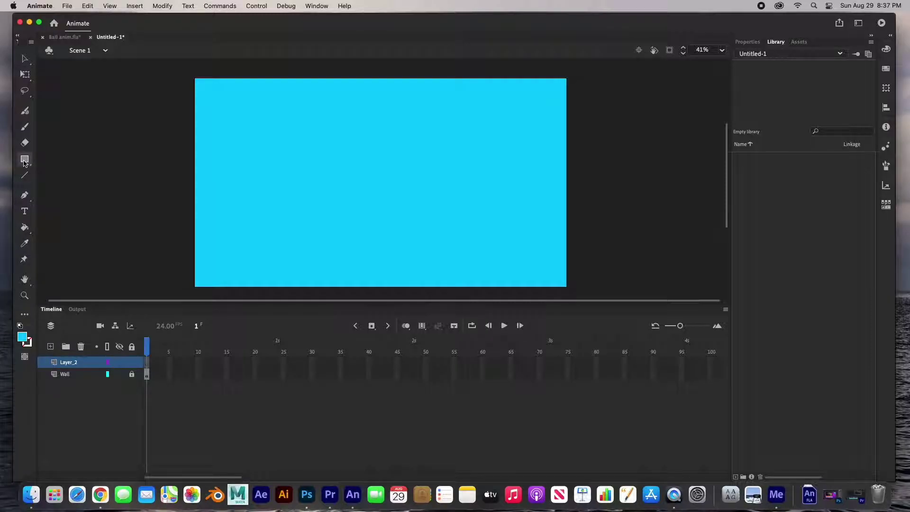
pyautogui.click(22, 336)
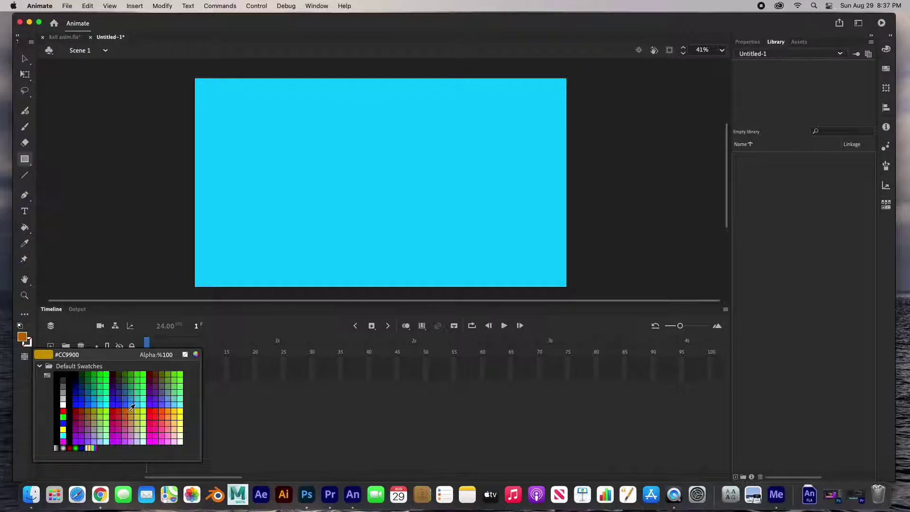
pyautogui.click(126, 411)
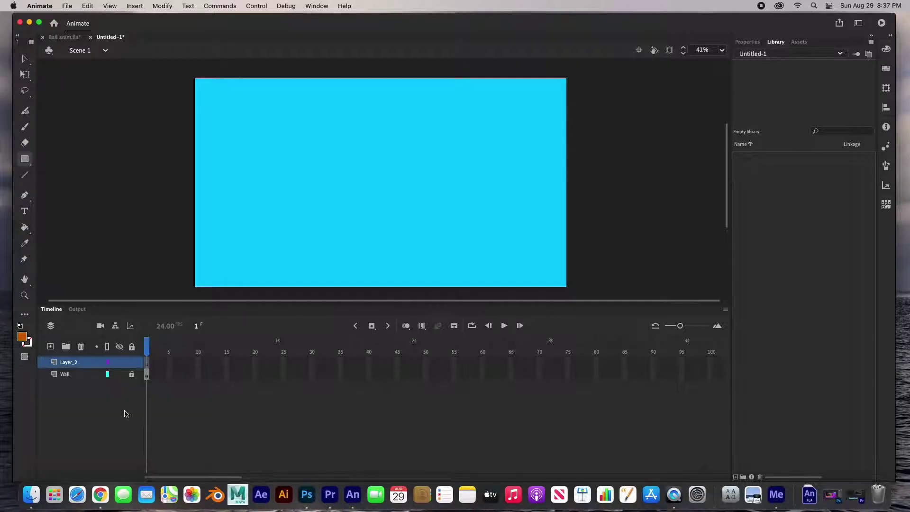
pyautogui.click(29, 338)
pyautogui.click(65, 376)
pyautogui.click(24, 160)
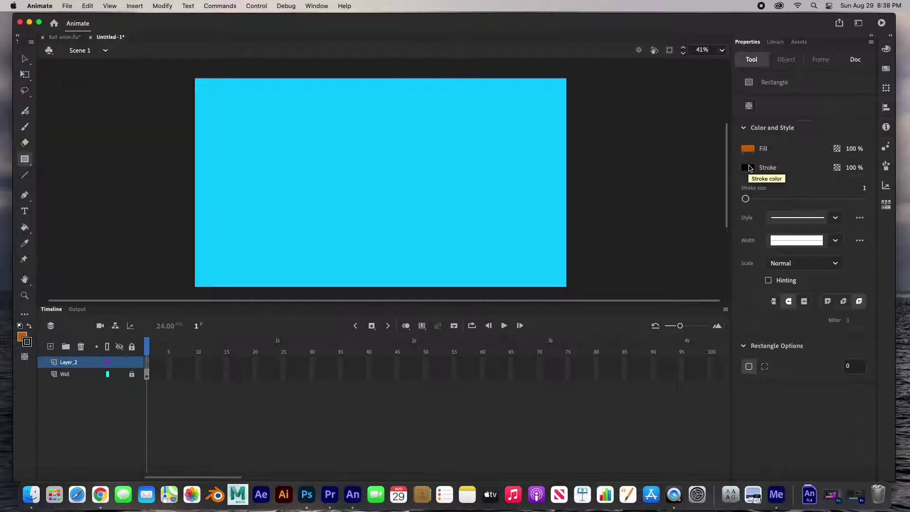
pyautogui.moveTo(745, 201); pyautogui.dragTo(750, 199)
# - Draw three overlapping rectangles on the new layer, each lower than the last, forming stairs that descend from the stage's left edge
pyautogui.moveTo(195, 157)
pyautogui.mouseDown()
pyautogui.moveTo(321, 282)
pyautogui.moveTo(316, 291)
pyautogui.mouseUp()
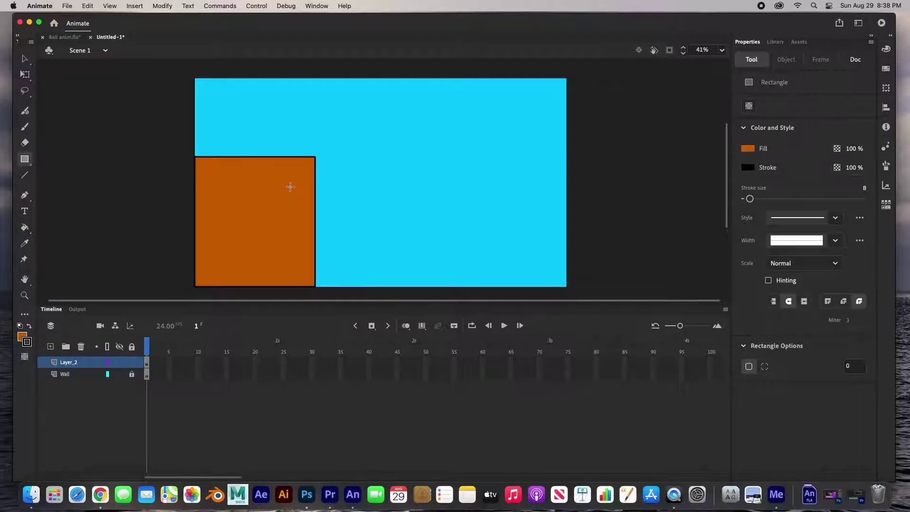
pyautogui.moveTo(294, 189)
pyautogui.mouseDown()
pyautogui.moveTo(351, 229)
pyautogui.moveTo(356, 291)
pyautogui.mouseUp()
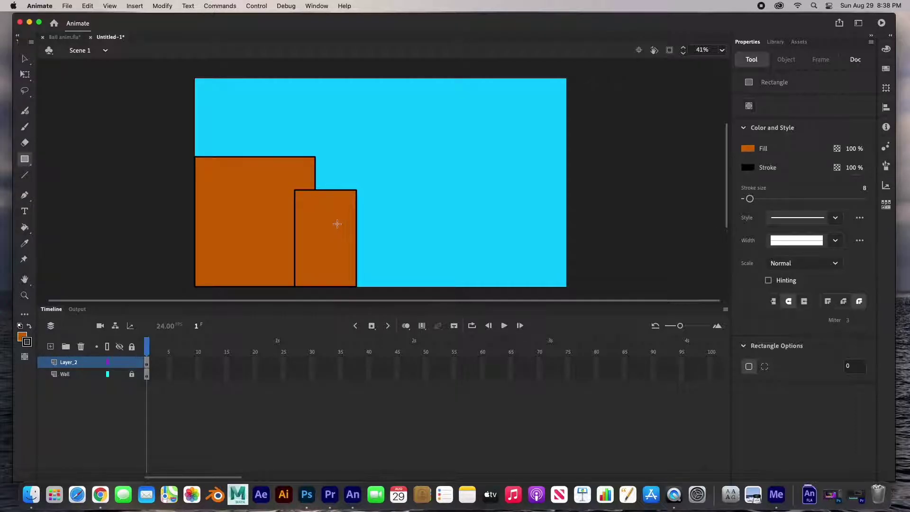
pyautogui.moveTo(336, 228)
pyautogui.mouseDown()
pyautogui.moveTo(381, 260)
pyautogui.moveTo(392, 291)
pyautogui.mouseUp()
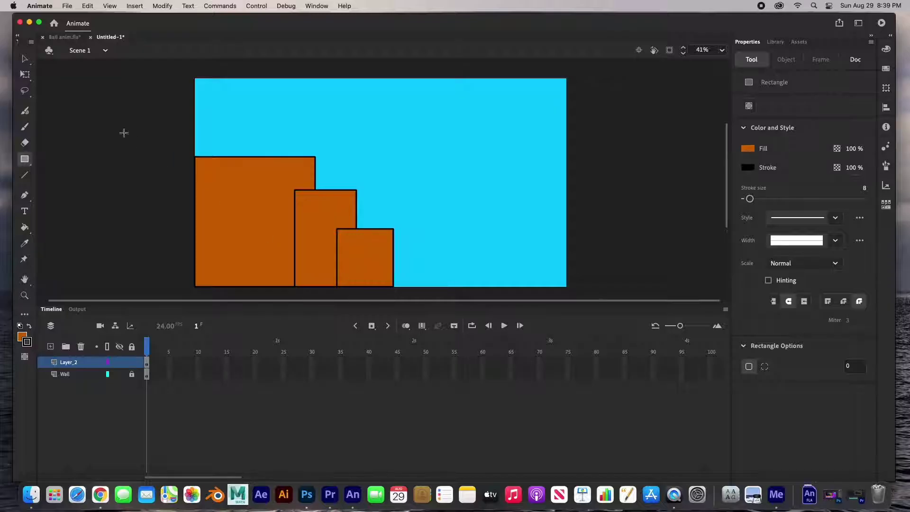
# - Delete the inner outline segments where the three brown rectangles overlap, leaving one continuous staircase shape
pyautogui.click(25, 59)
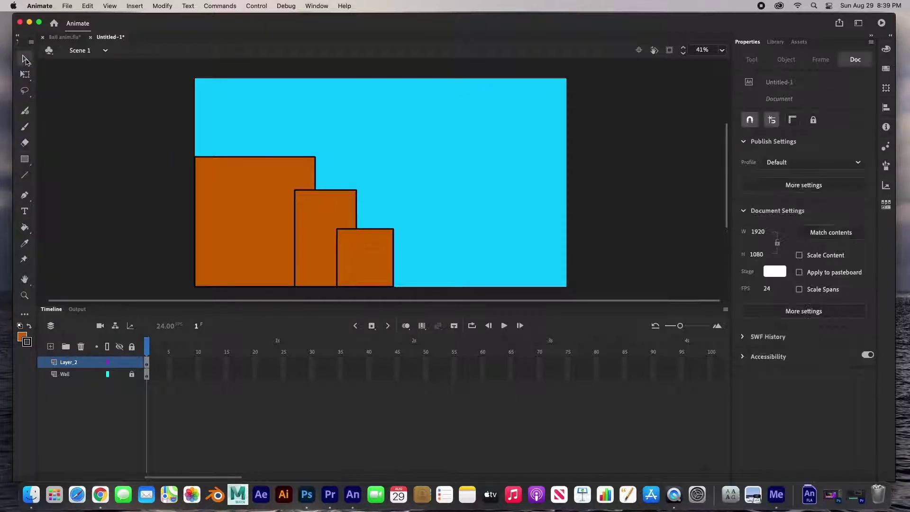
pyautogui.click(306, 191)
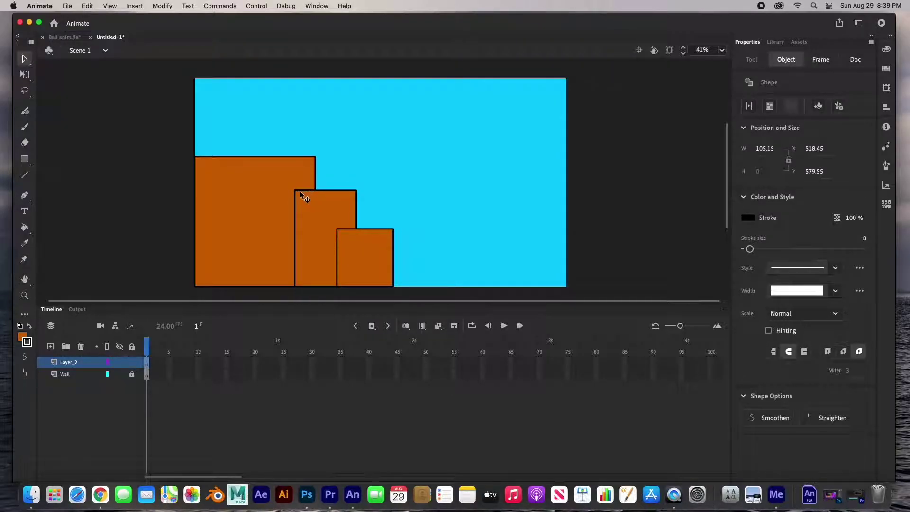
pyautogui.press('Delete')
pyautogui.click(295, 200)
pyautogui.press('Delete')
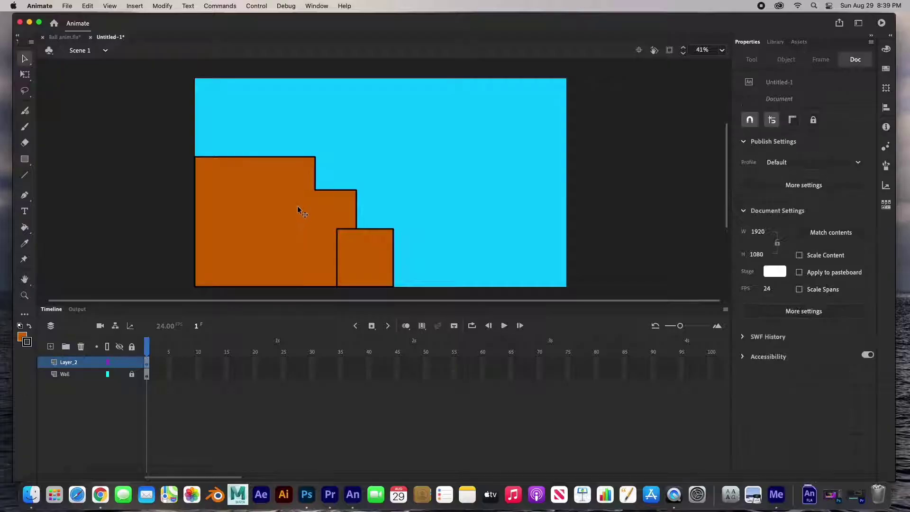
pyautogui.click(342, 230)
pyautogui.press('Delete')
pyautogui.click(336, 236)
pyautogui.press('Delete')
# - Convert the whole staircase, fill and outline together, into a Graphic symbol named Strairs
pyautogui.click(297, 237)
pyautogui.doubleClick(297, 238)
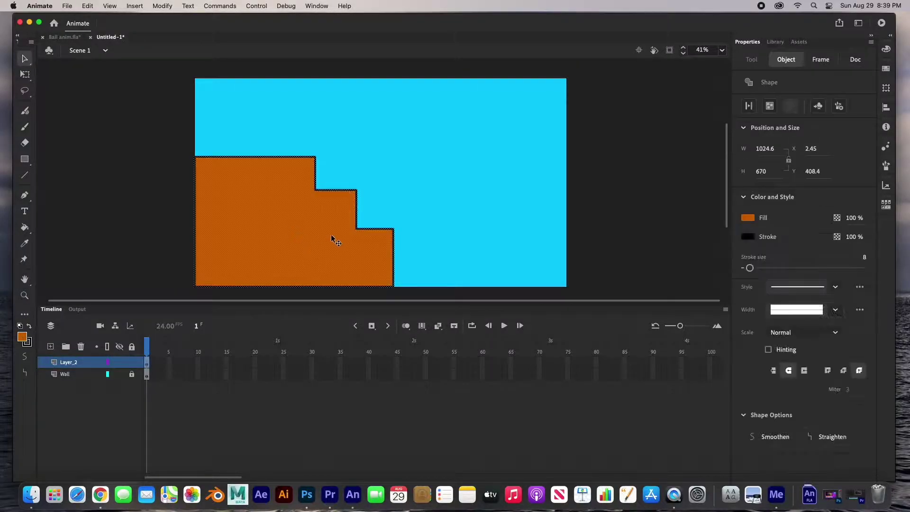
pyautogui.rightClick(273, 191)
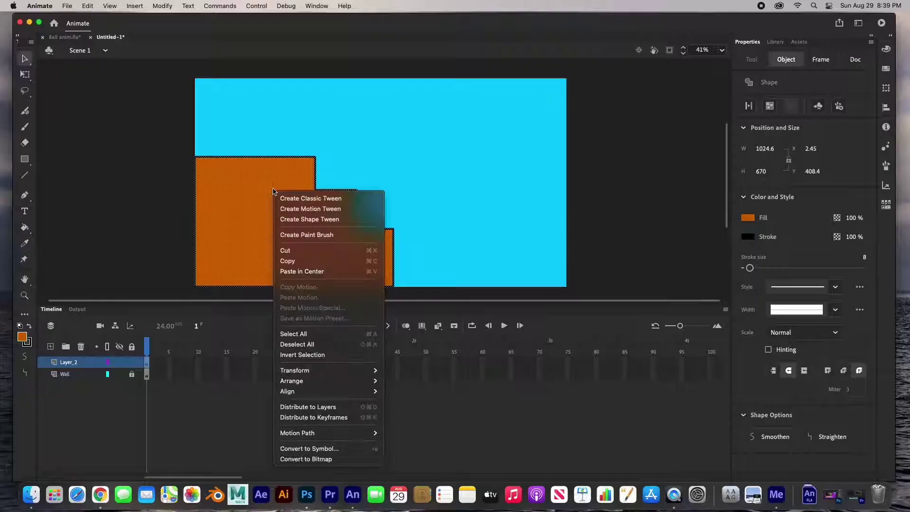
pyautogui.click(301, 449)
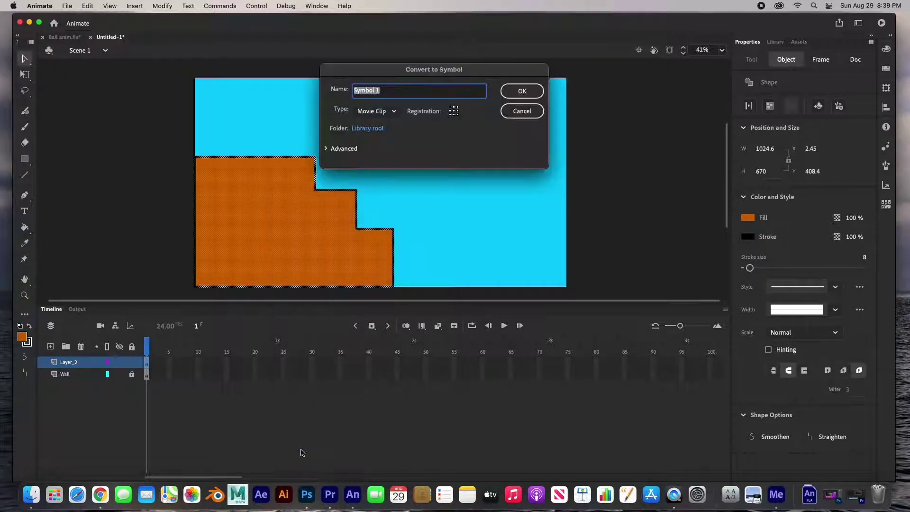
pyautogui.write('Strairs')
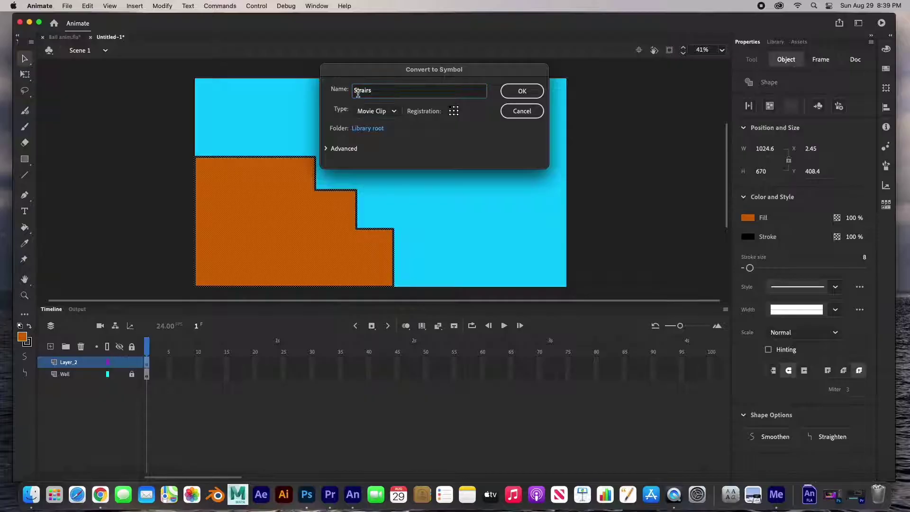
pyautogui.click(381, 111)
pyautogui.click(370, 157)
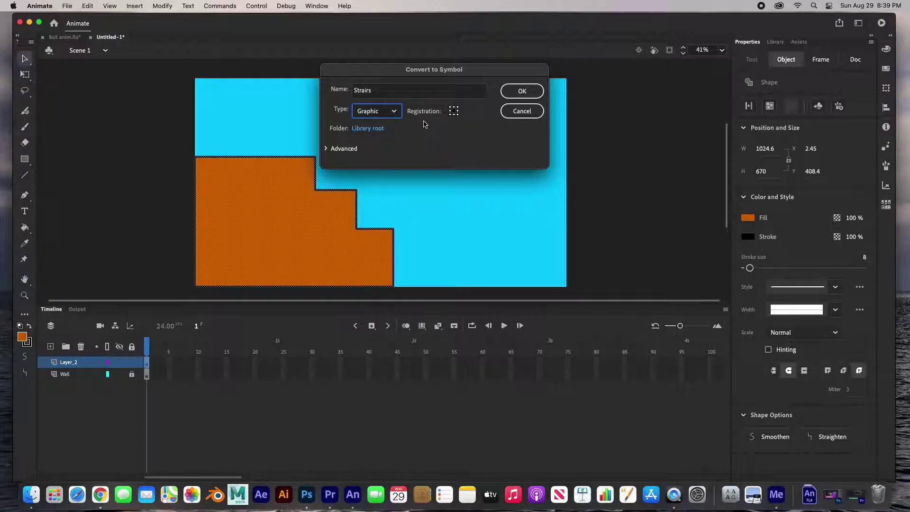
pyautogui.click(525, 90)
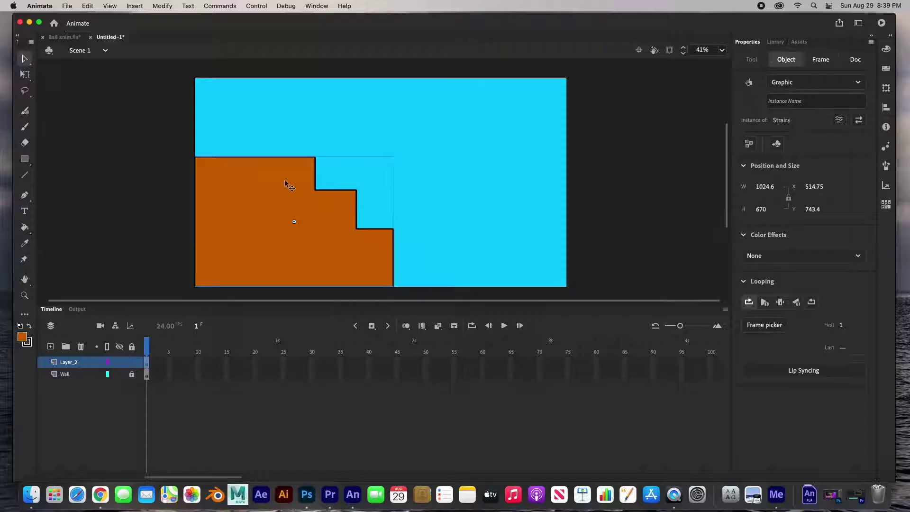
# - Try placing a second Strairs instance from the library on the stage, and undo it
pyautogui.click(799, 42)
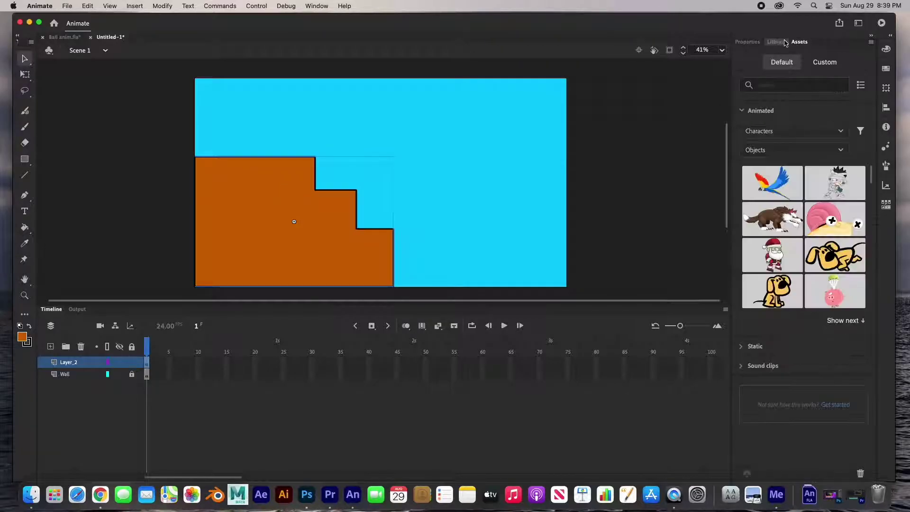
pyautogui.click(775, 43)
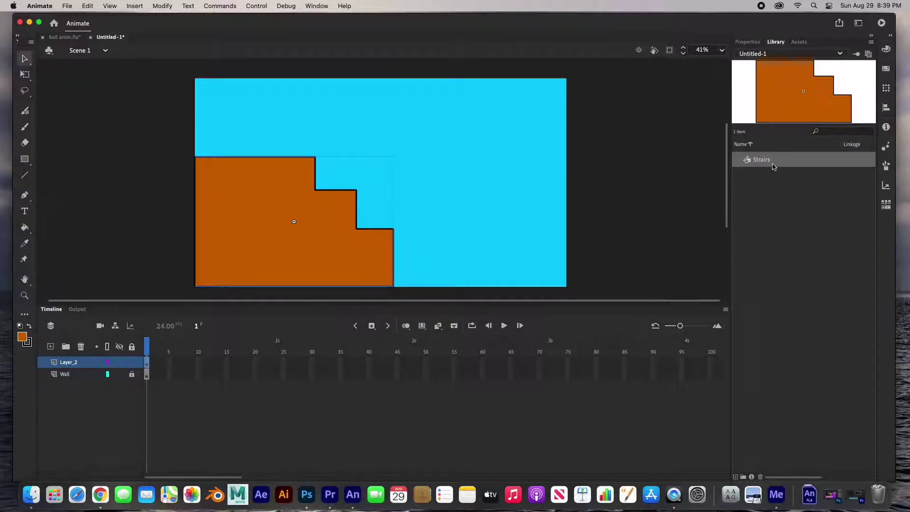
pyautogui.moveTo(768, 165); pyautogui.dragTo(483, 184)
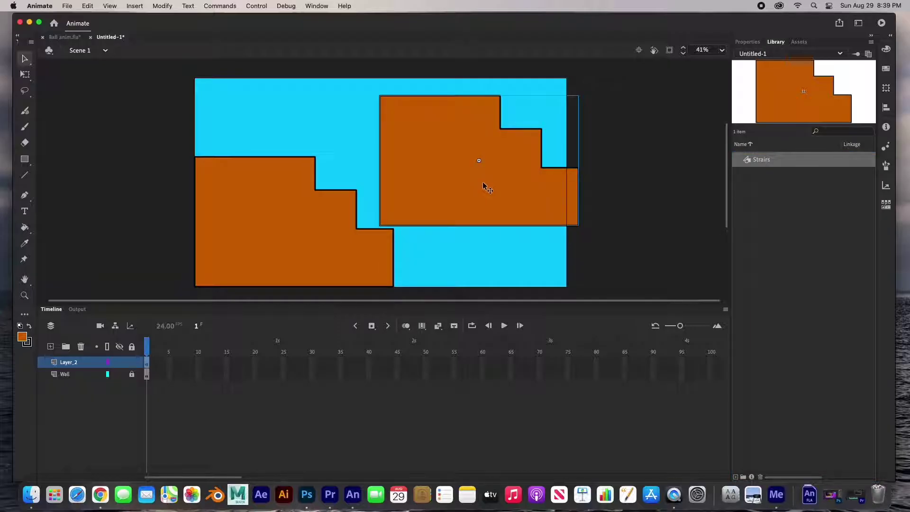
pyautogui.press('super+z')
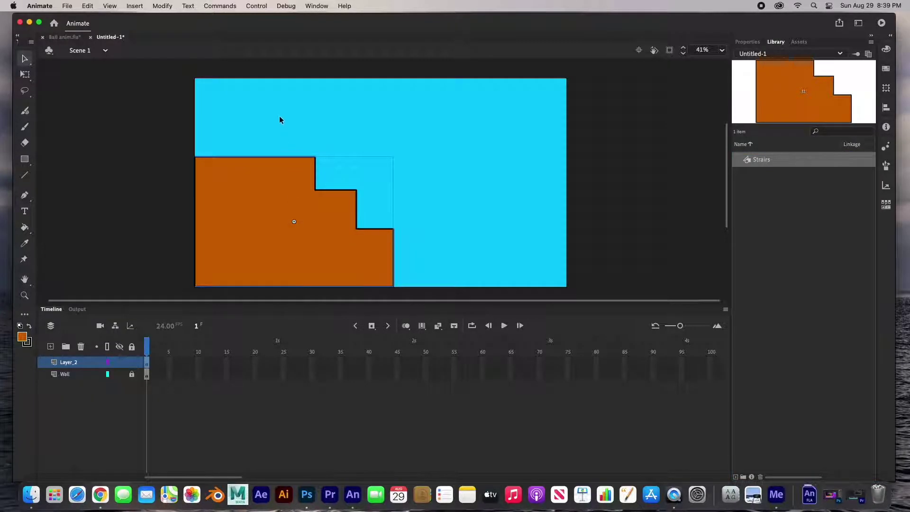
# - Rename the staircase's layer as Stairs
pyautogui.click(410, 269)
pyautogui.doubleClick(70, 363)
pyautogui.write('Stairs')
pyautogui.press('Return')
# - Add a new layer above Stairs and name it Seesaw
pyautogui.click(50, 346)
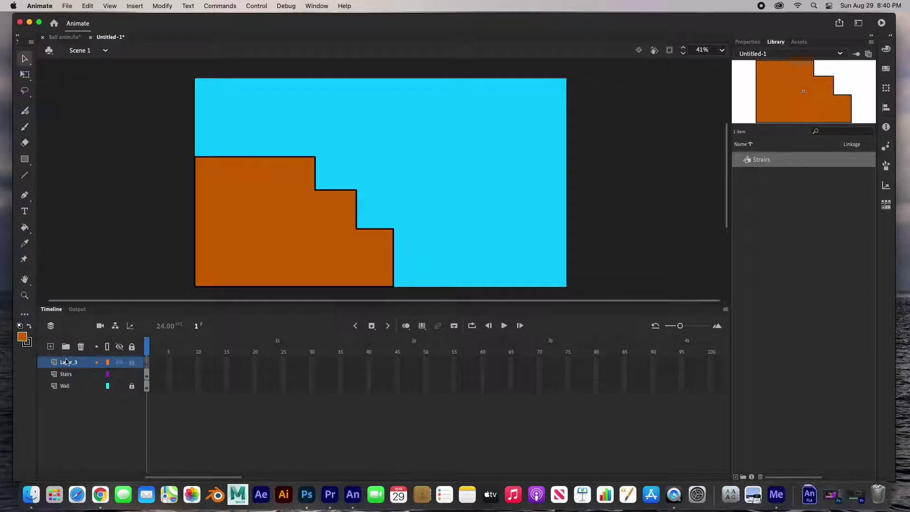
pyautogui.doubleClick(66, 361)
pyautogui.write('Seesaw')
pyautogui.press('Return')
# - Draw a thin horizontal light yellow rectangle near the stage's bottom, beyond the lowest stair, as the seesaw plank
pyautogui.click(24, 158)
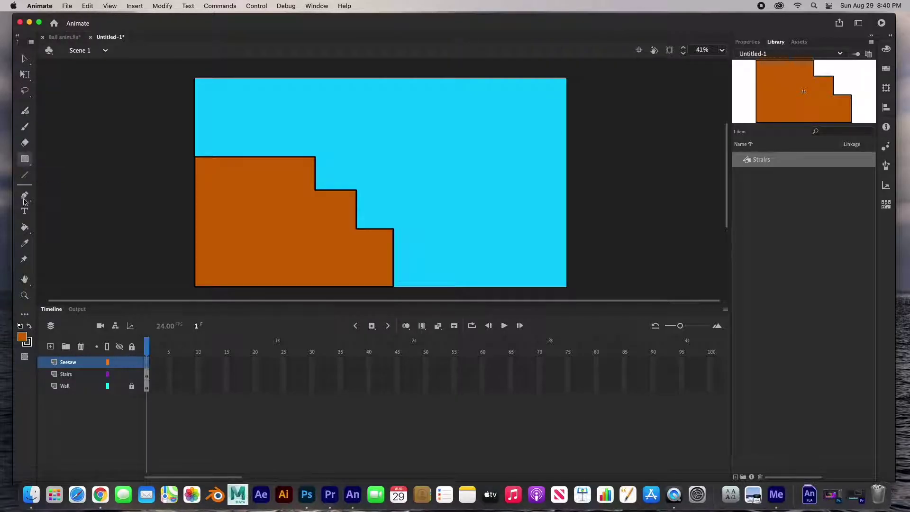
pyautogui.click(22, 336)
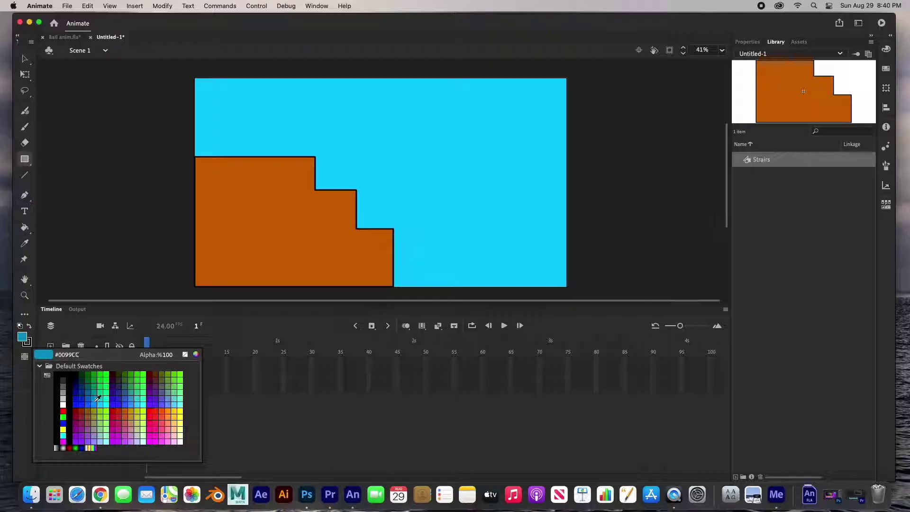
pyautogui.click(180, 420)
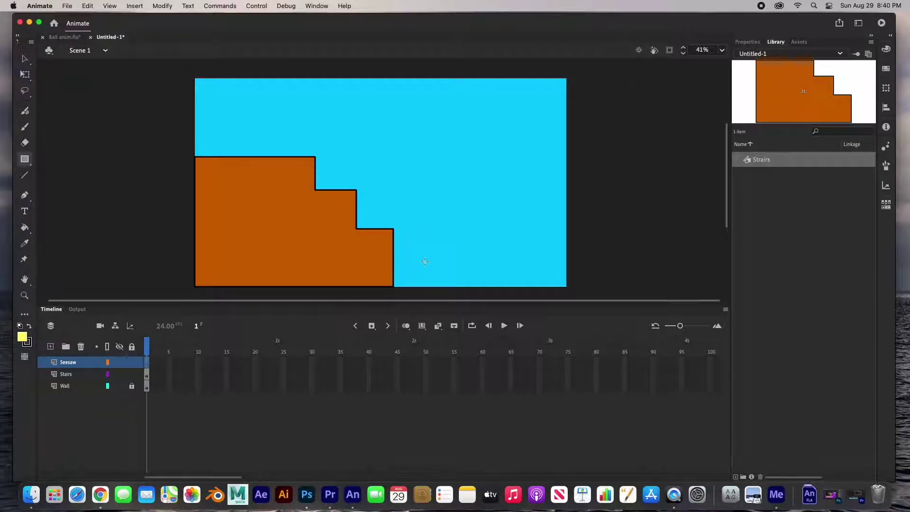
pyautogui.moveTo(425, 261); pyautogui.dragTo(491, 265)
# - Convert the yellow plank with its outline into a Graphic symbol named Seesaw
pyautogui.click(23, 62)
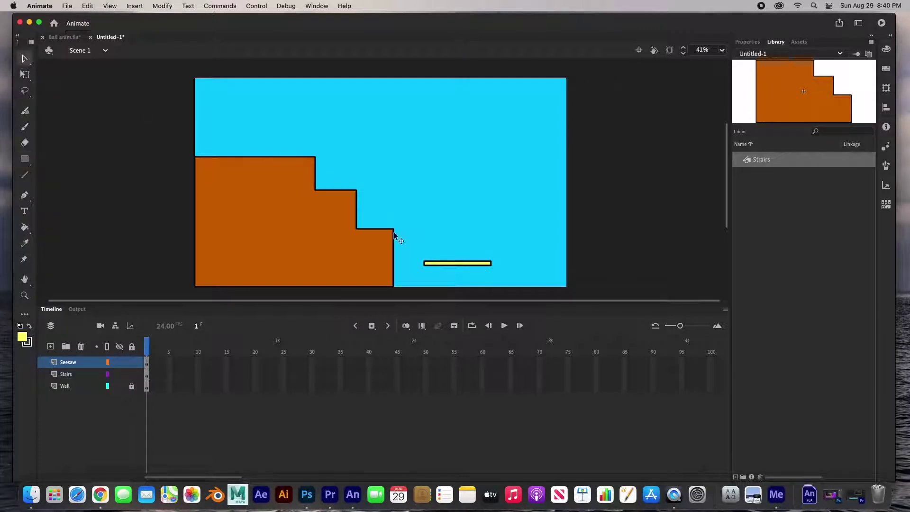
pyautogui.doubleClick(435, 264)
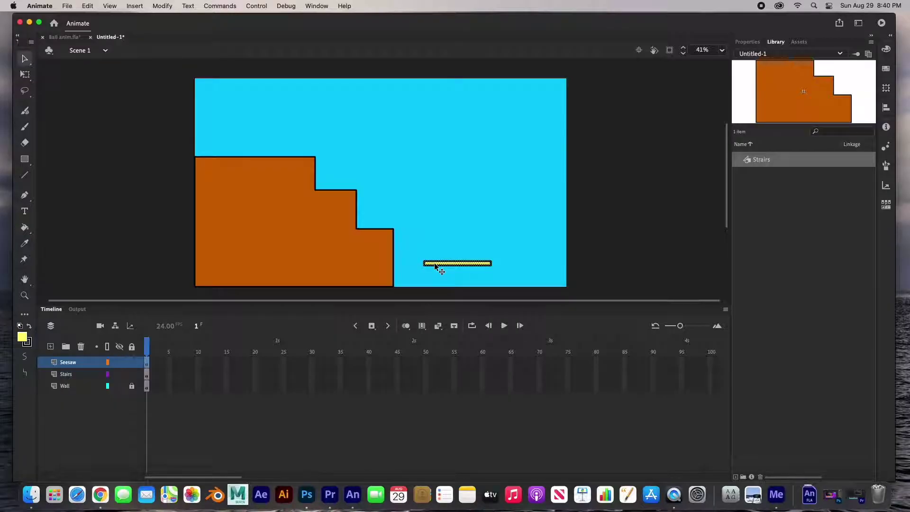
pyautogui.rightClick(435, 266)
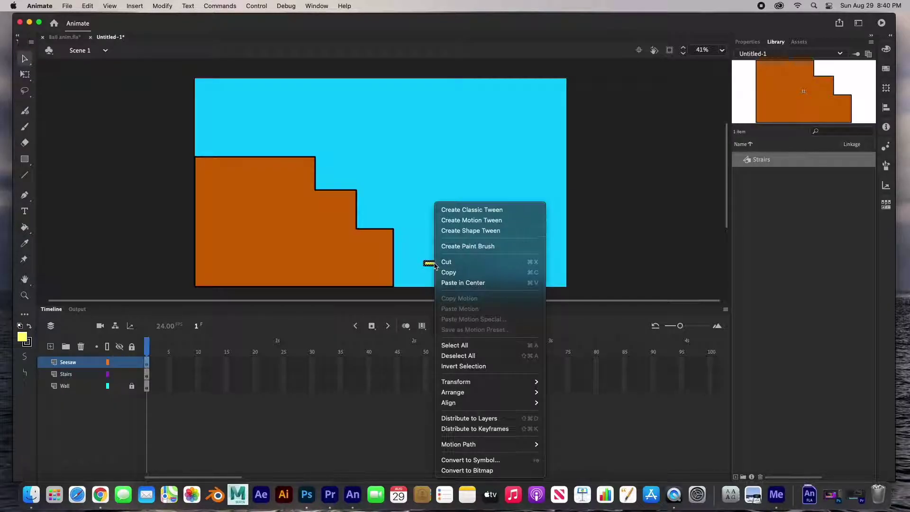
pyautogui.click(457, 460)
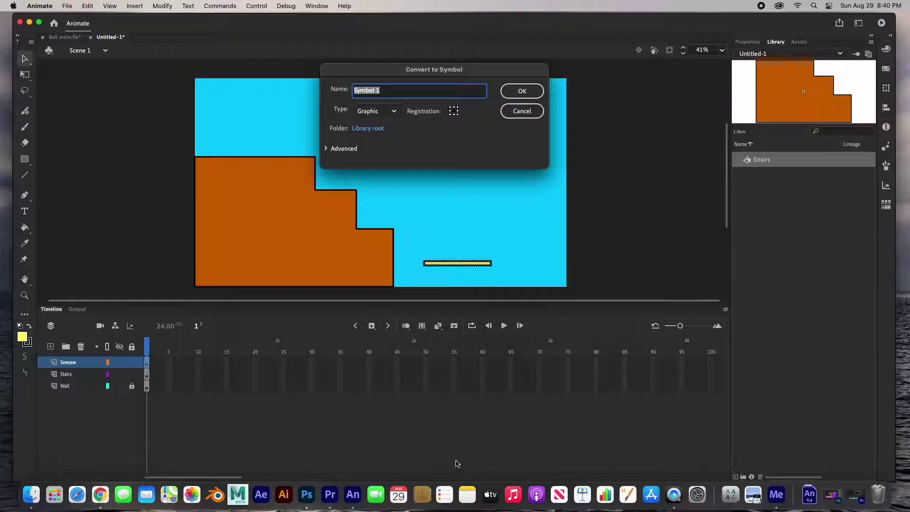
pyautogui.write('Seesaw')
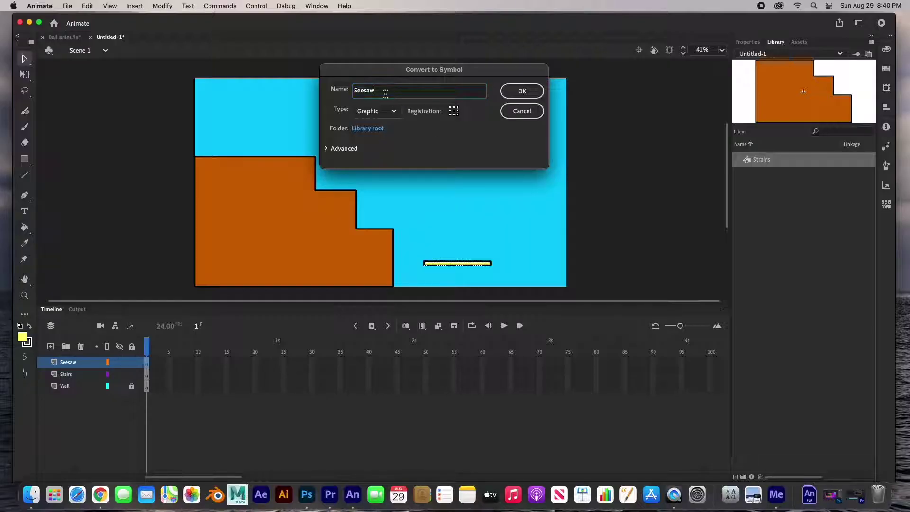
pyautogui.click(523, 96)
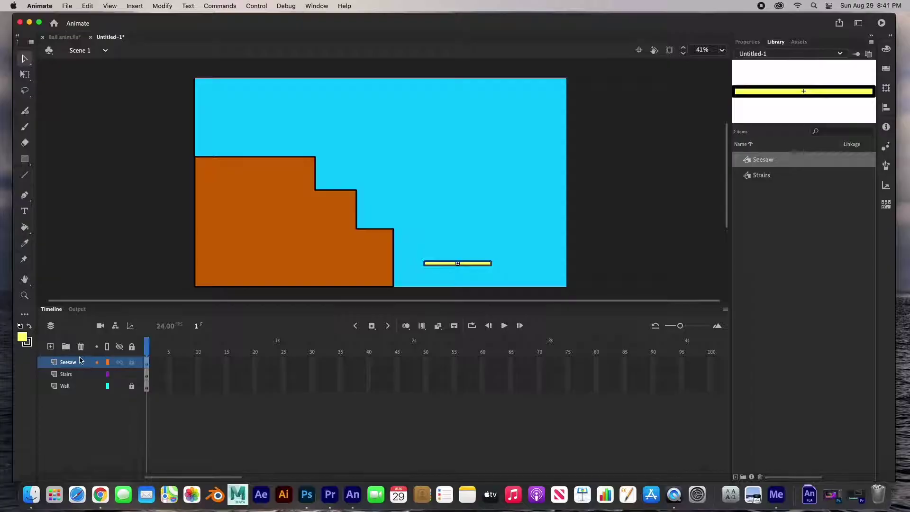
# - Add a new layer above Seesaw and name it Triangle
pyautogui.click(50, 346)
pyautogui.doubleClick(66, 362)
pyautogui.write('Triangle')
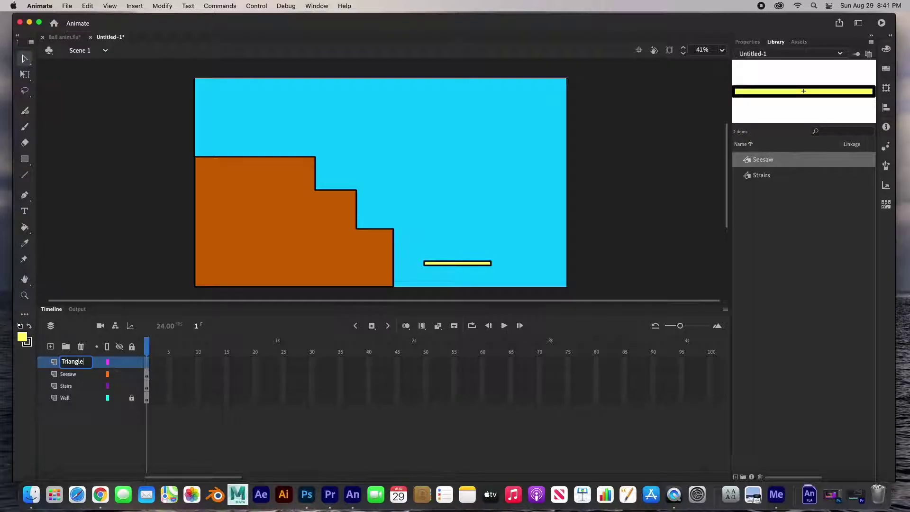
# - Set the PolyStar tool to draw a polygon with 3 sides
pyautogui.click(25, 159)
pyautogui.click(25, 163)
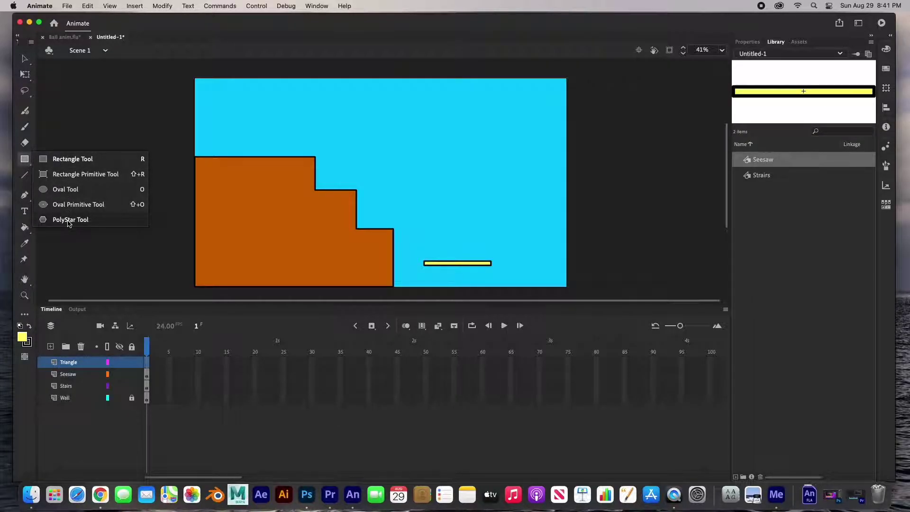
pyautogui.click(68, 221)
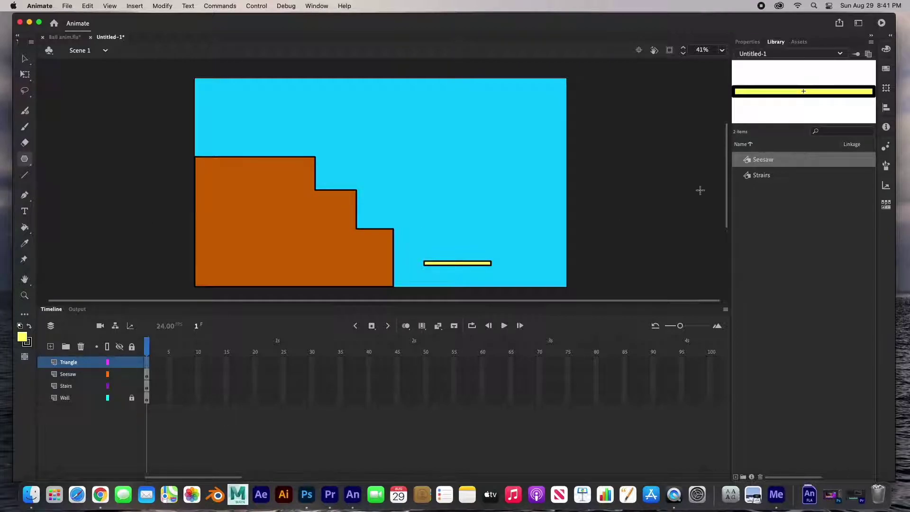
pyautogui.click(746, 43)
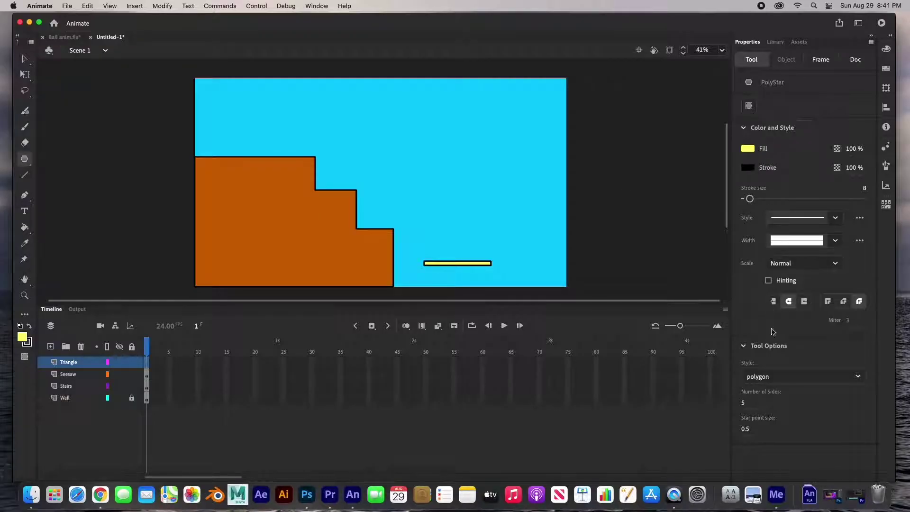
pyautogui.click(743, 403)
pyautogui.click(743, 402)
# - Draw an upright triangle about 157 px wide and 136 px high above the plank, filled with dark red #990000
pyautogui.click(22, 337)
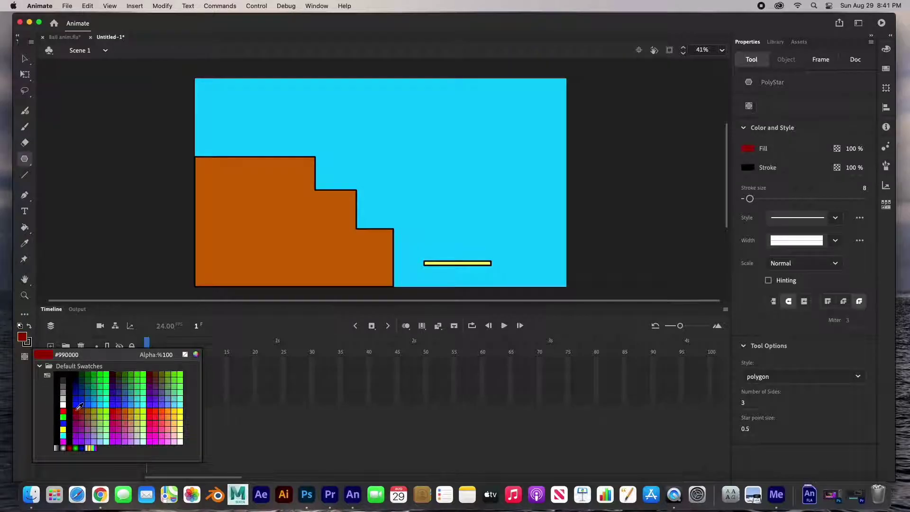
pyautogui.click(76, 411)
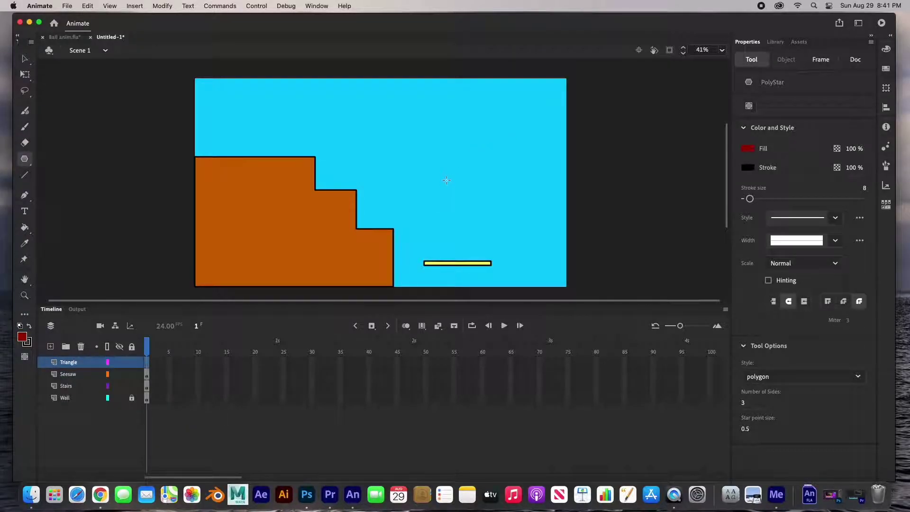
pyautogui.moveTo(446, 180)
pyautogui.mouseDown()
pyautogui.moveTo(458, 196)
pyautogui.moveTo(461, 180)
pyautogui.moveTo(451, 196)
pyautogui.moveTo(459, 179)
pyautogui.moveTo(447, 183)
pyautogui.moveTo(471, 179)
pyautogui.moveTo(449, 162)
pyautogui.mouseUp()
# - Convert the red triangle with its outline into a Graphic symbol named Triangle
pyautogui.click(25, 59)
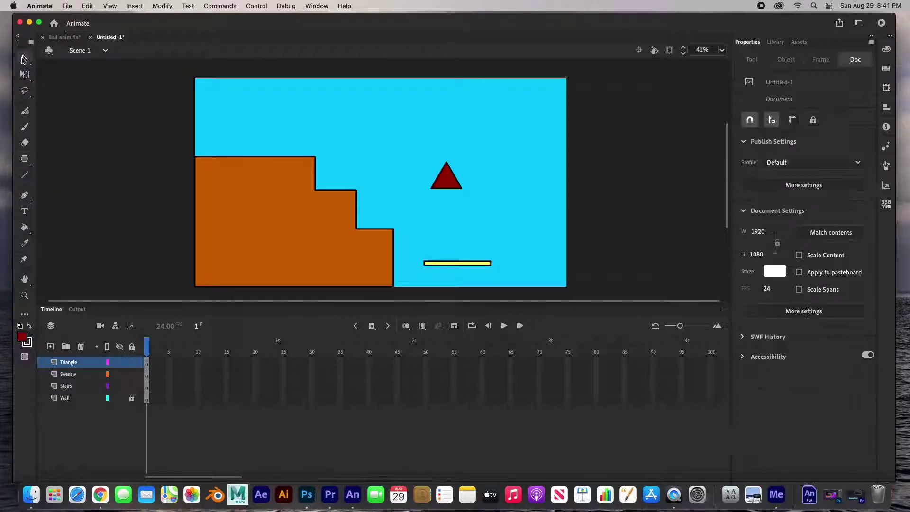
pyautogui.click(449, 180)
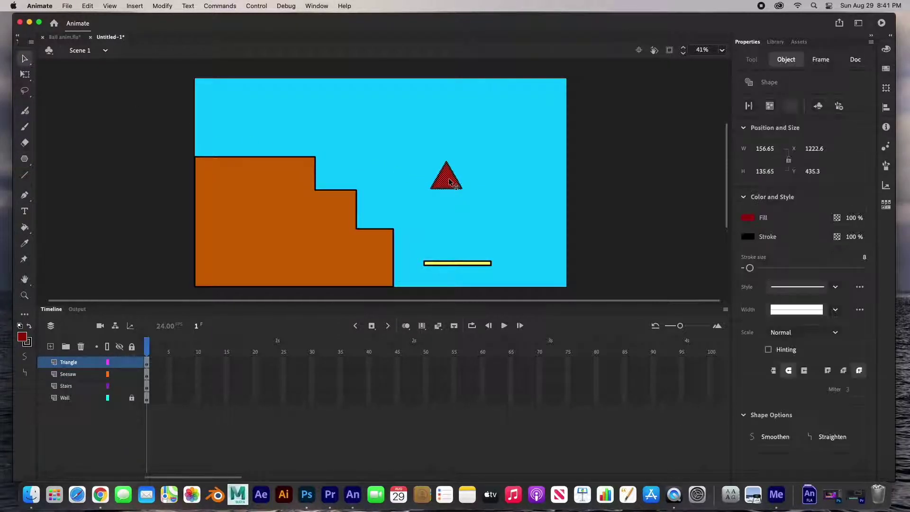
pyautogui.rightClick(450, 183)
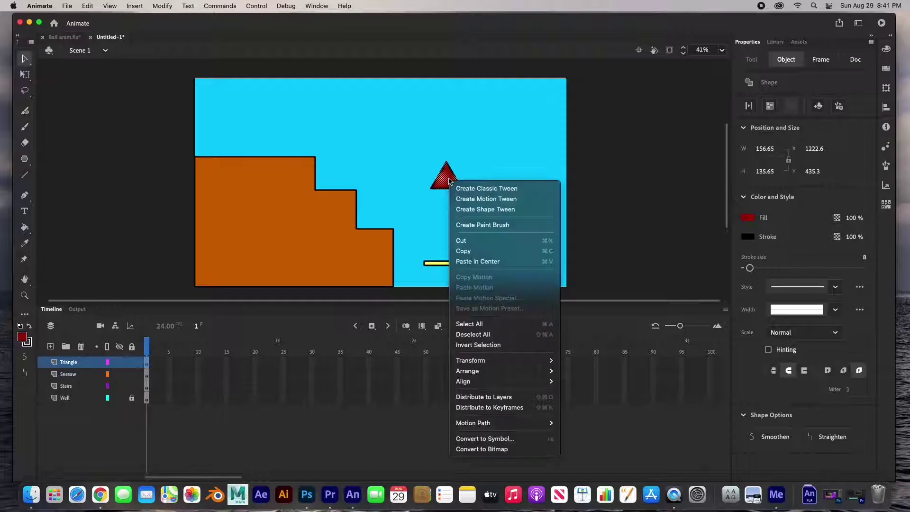
pyautogui.click(476, 438)
pyautogui.write('Triangle')
pyautogui.press('Return')
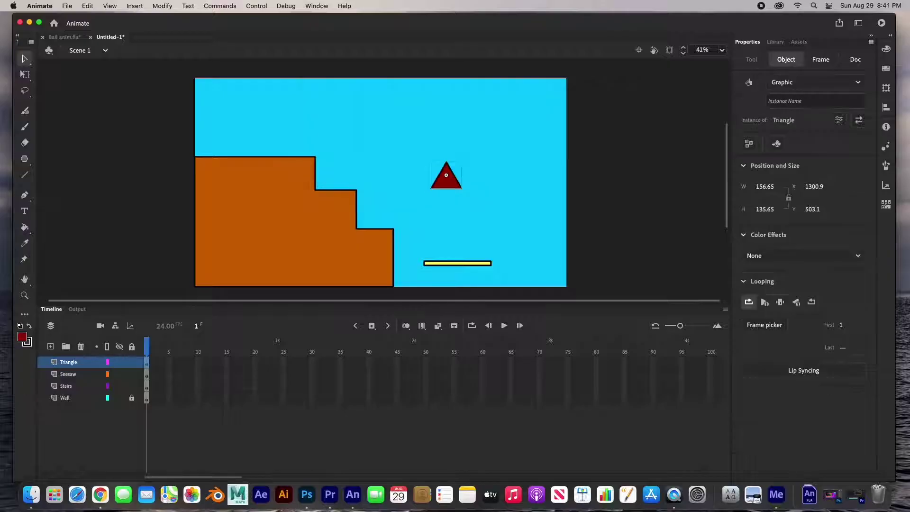
# - Move the dark red triangle beneath the centre of the yellow plank and scale it down so it supports the plank
pyautogui.moveTo(444, 179); pyautogui.dragTo(455, 280)
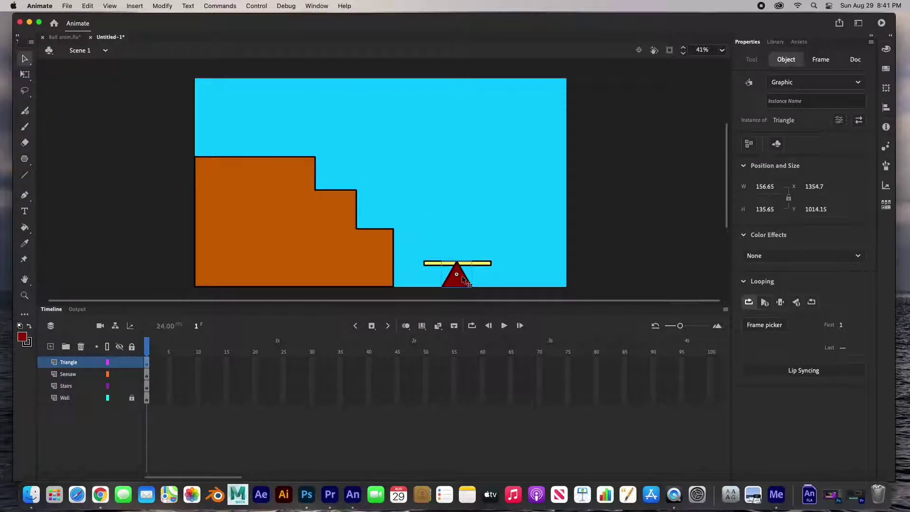
pyautogui.click(25, 75)
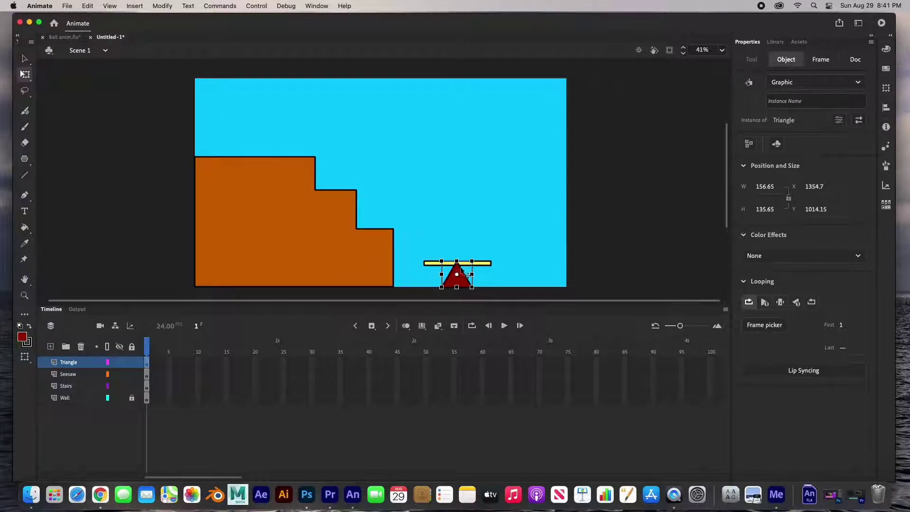
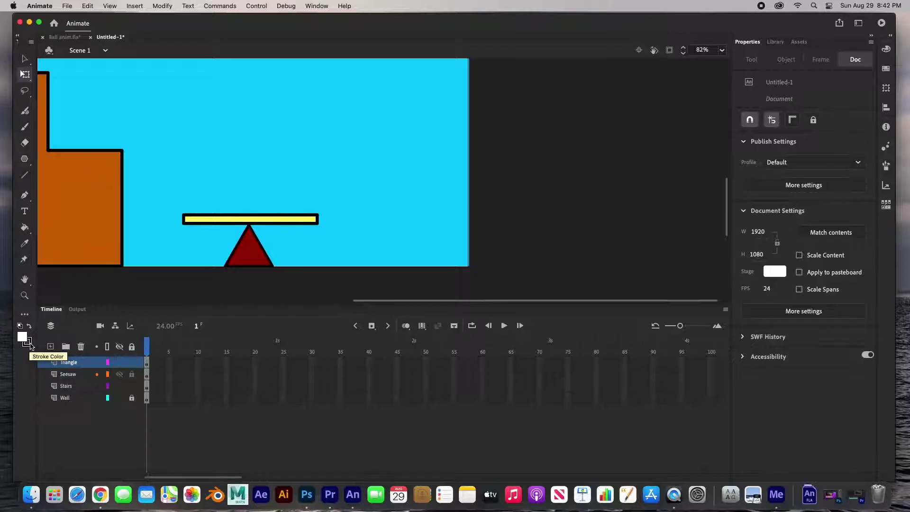
# - Set up the Rectangle tool with a stroke size of 6 and a corner radius of 5
pyautogui.click(25, 159)
pyautogui.click(57, 159)
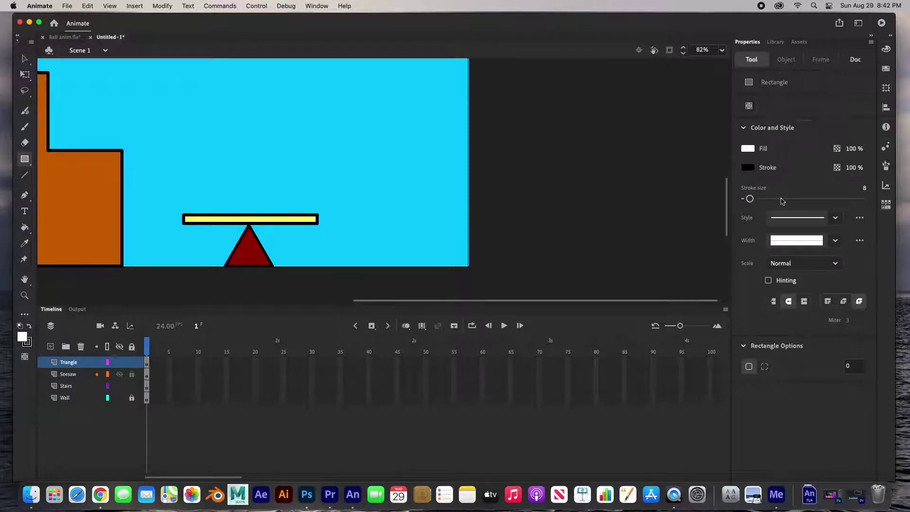
pyautogui.click(864, 189)
pyautogui.write('6')
pyautogui.press('Return')
pyautogui.click(747, 368)
pyautogui.click(846, 367)
pyautogui.click(748, 367)
# - Draw a thin white rounded rectangle about 186 px wide as the cup's rim beside the seesaw and lower it slightly
pyautogui.moveTo(346, 162)
pyautogui.mouseDown()
pyautogui.moveTo(415, 197)
pyautogui.moveTo(432, 180)
pyautogui.moveTo(417, 168)
pyautogui.mouseUp()
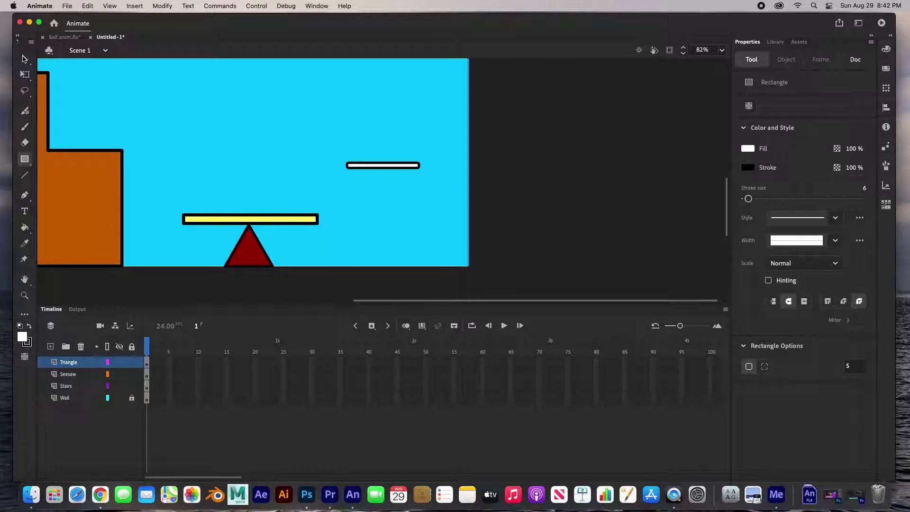
pyautogui.click(24, 58)
pyautogui.doubleClick(368, 166)
pyautogui.moveTo(371, 169)
pyautogui.mouseDown()
pyautogui.moveTo(406, 213)
pyautogui.moveTo(382, 191)
pyautogui.mouseUp()
# - Draw a red rectangle about 177 px wide and 192 px high from the white rim down to the stage's bottom edge
pyautogui.press('r')
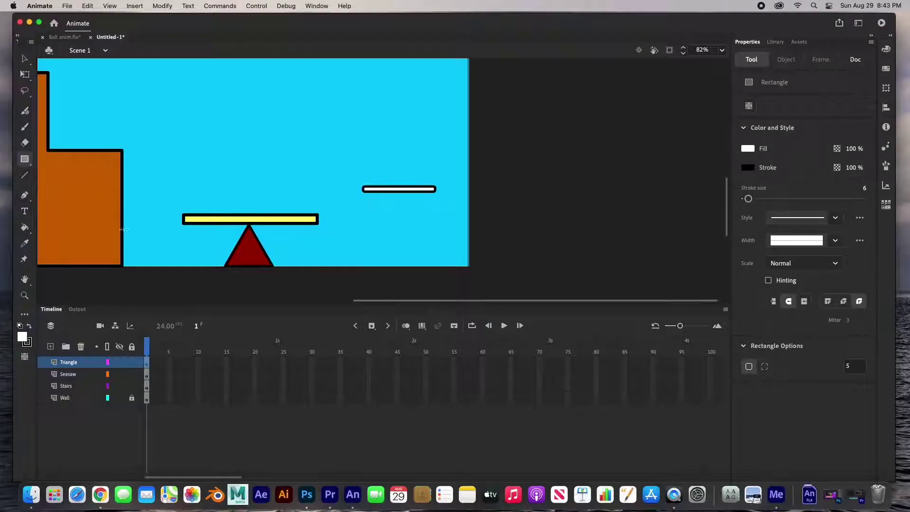
pyautogui.click(22, 336)
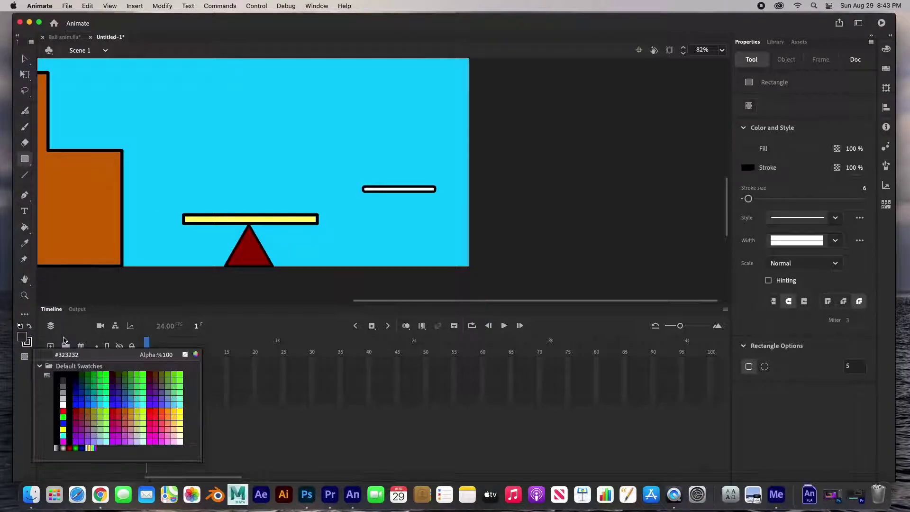
pyautogui.click(63, 410)
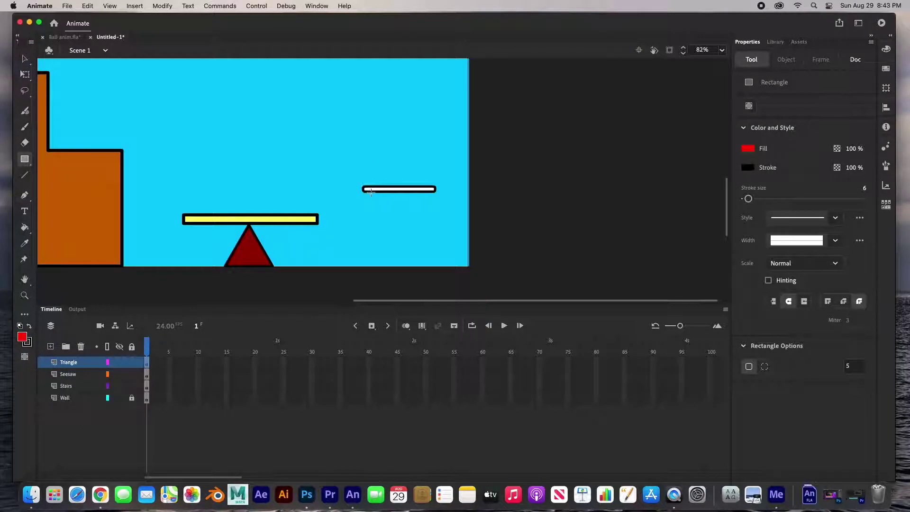
pyautogui.moveTo(371, 191); pyautogui.dragTo(433, 270)
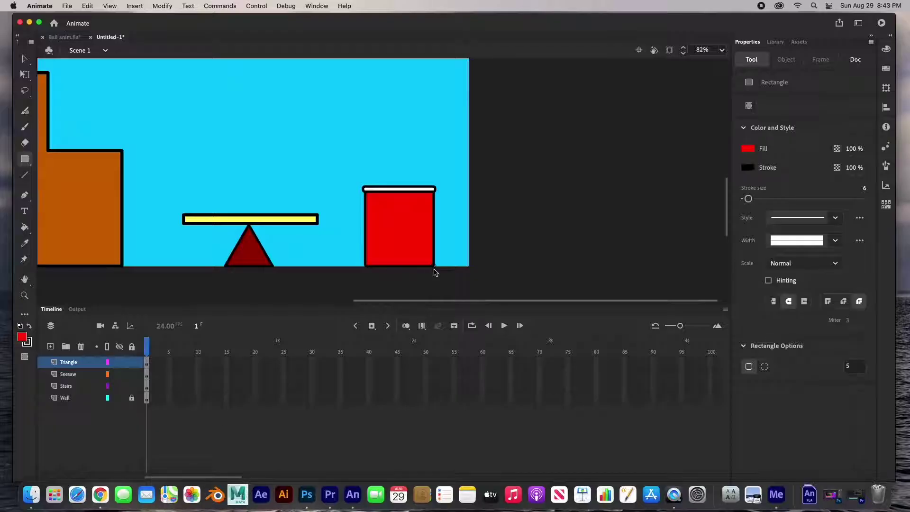
# - Distort the red rectangle by pulling its two lower corners inward so the body tapers like a cup
pyautogui.press('v')
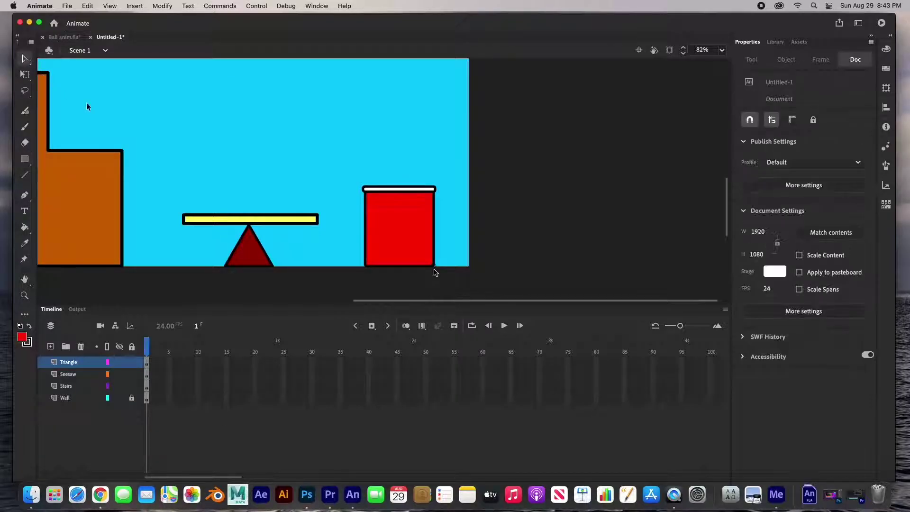
pyautogui.click(400, 220)
pyautogui.click(25, 74)
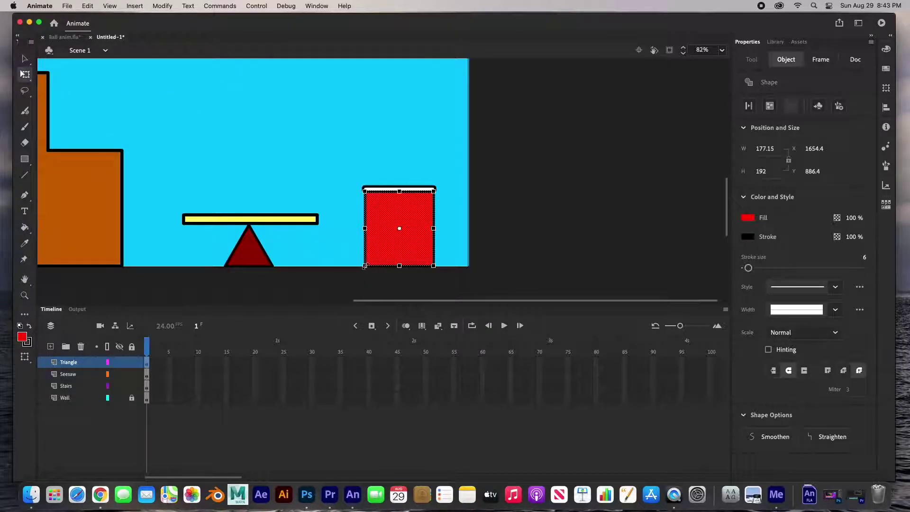
pyautogui.moveTo(365, 267); pyautogui.dragTo(378, 270)
pyautogui.moveTo(436, 269); pyautogui.dragTo(423, 269)
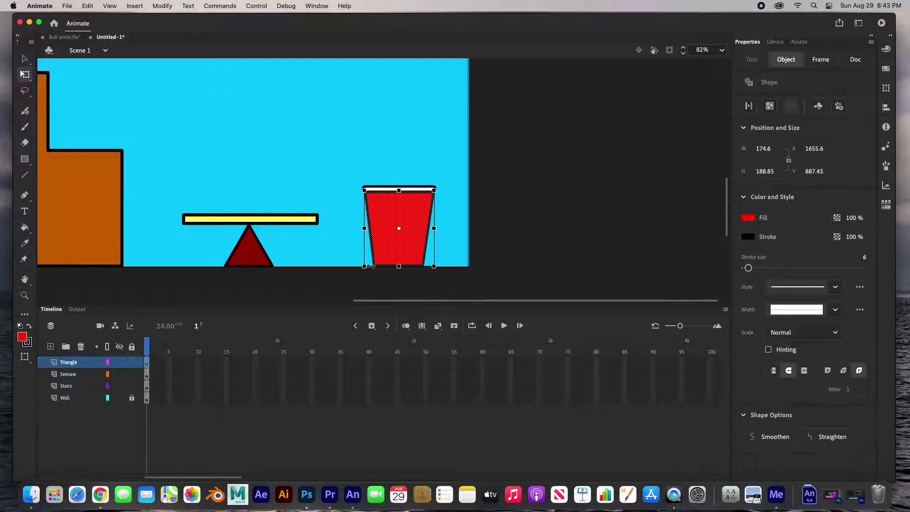
pyautogui.moveTo(364, 266); pyautogui.dragTo(367, 268)
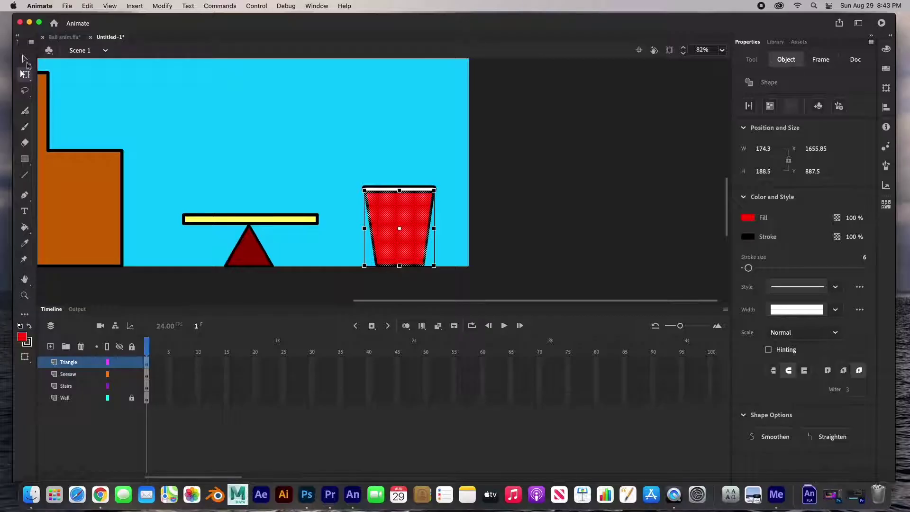
pyautogui.click(25, 61)
pyautogui.click(234, 181)
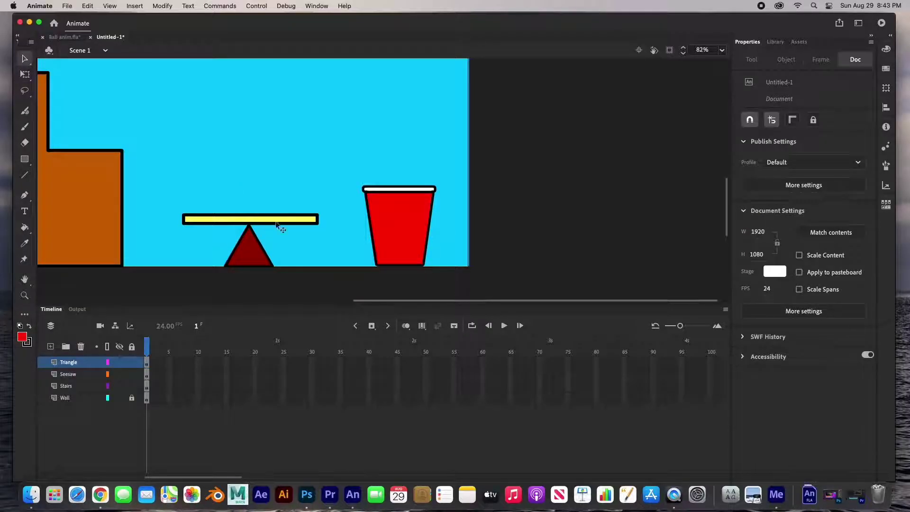
# - Draw three horizontal black lines across the red cup body, one near the rim and two close together below the middle
pyautogui.click(24, 176)
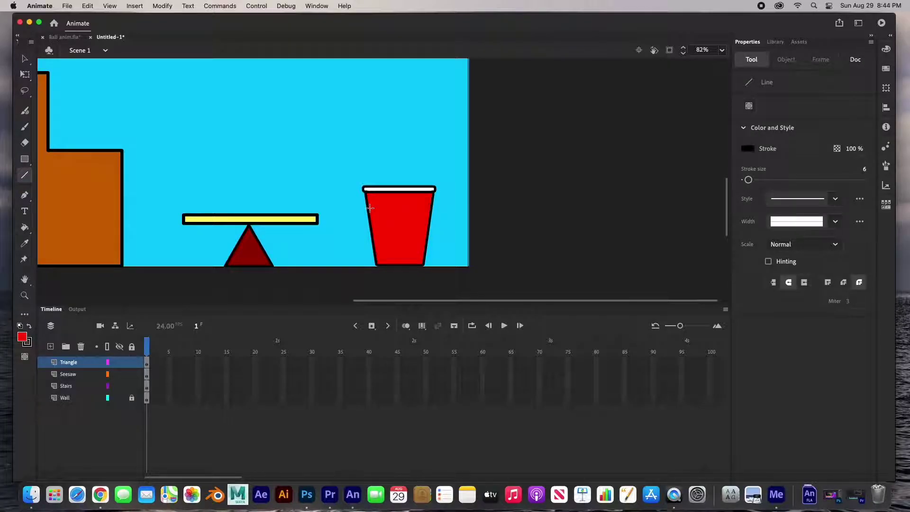
pyautogui.moveTo(368, 206); pyautogui.dragTo(430, 207)
pyautogui.moveTo(371, 234); pyautogui.dragTo(431, 234)
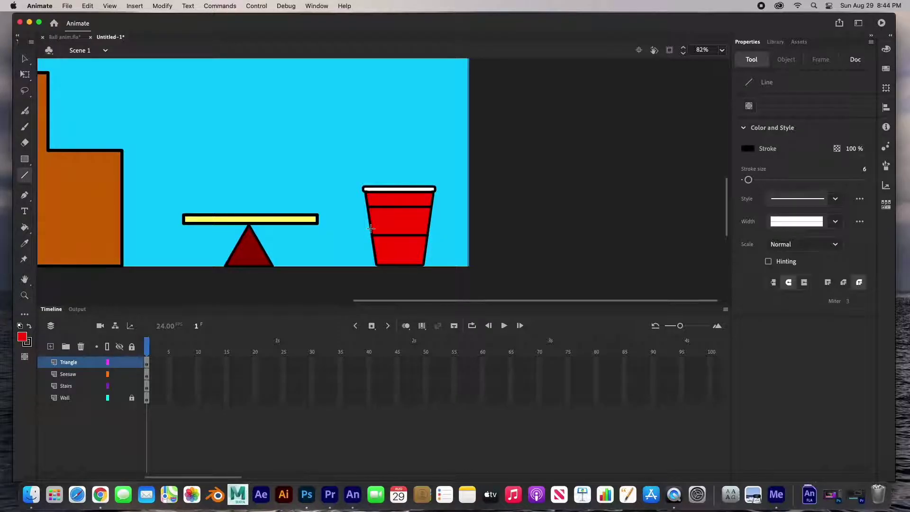
pyautogui.moveTo(371, 228); pyautogui.dragTo(425, 230)
# - Convert the whole cup with its rim and lines into a Graphic symbol named Cup
pyautogui.press('v')
pyautogui.moveTo(345, 169); pyautogui.dragTo(468, 297)
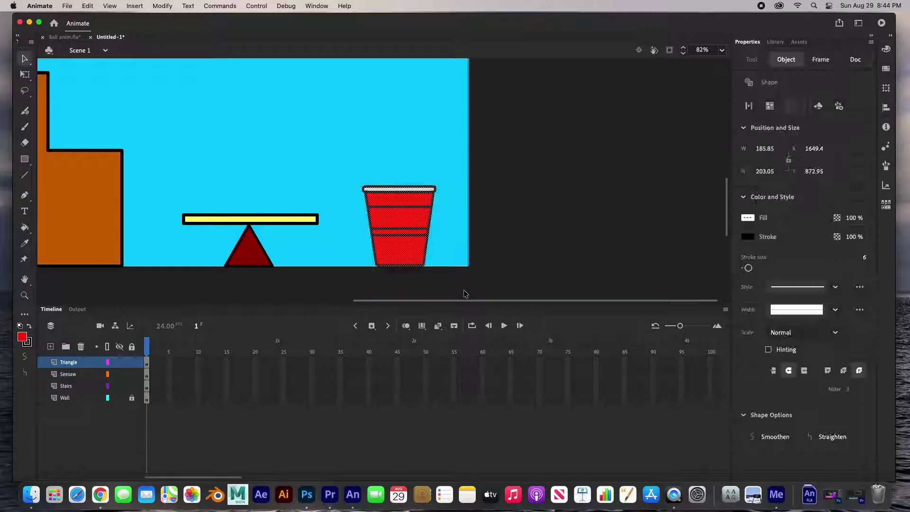
pyautogui.rightClick(398, 226)
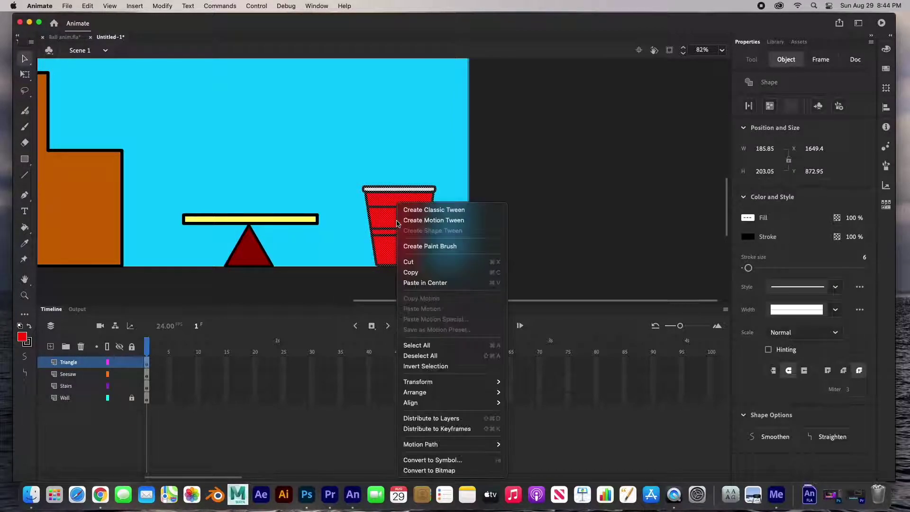
pyautogui.click(417, 460)
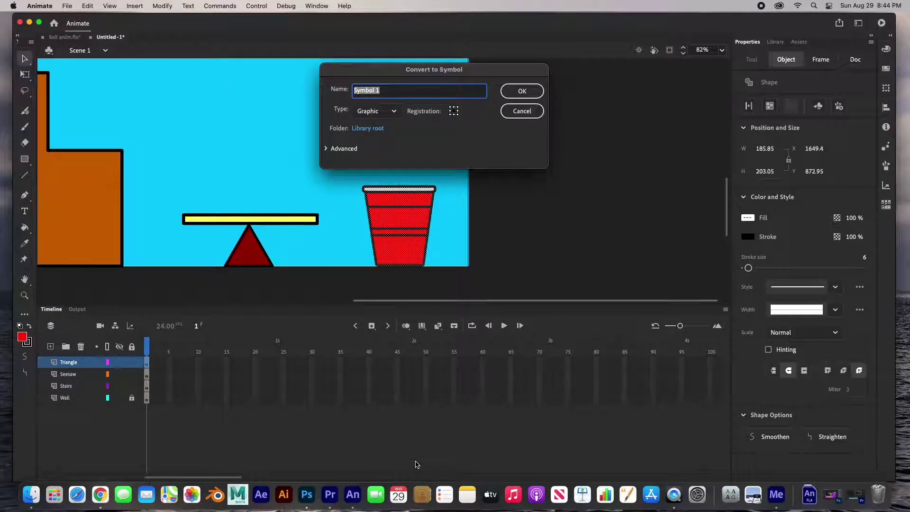
pyautogui.write('Cup')
pyautogui.click(522, 91)
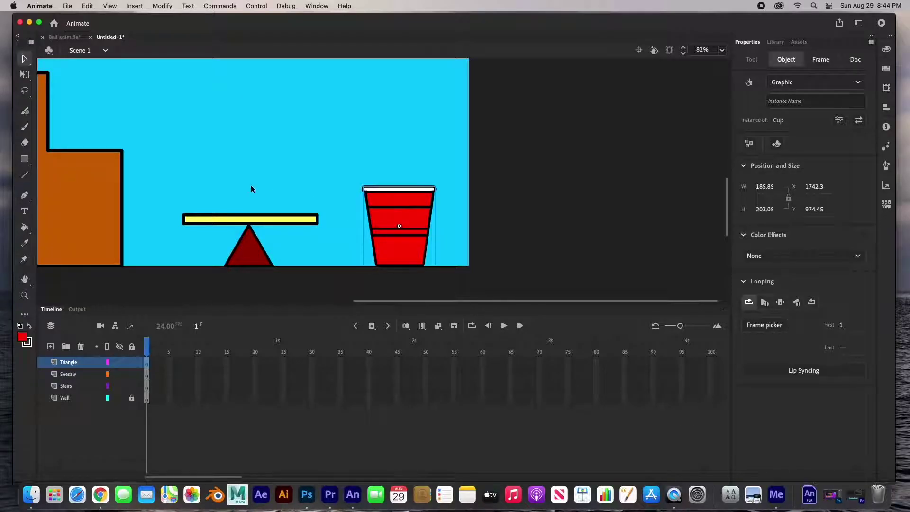
# - Draw a red circle with a black outline, about 112 px in diameter, above the top stair
pyautogui.moveTo(126, 126); pyautogui.dragTo(388, 270)
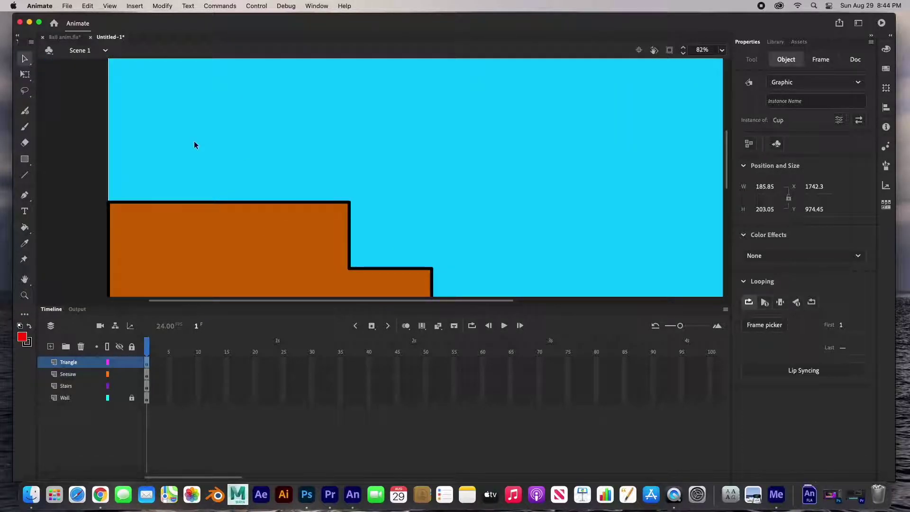
pyautogui.click(24, 159)
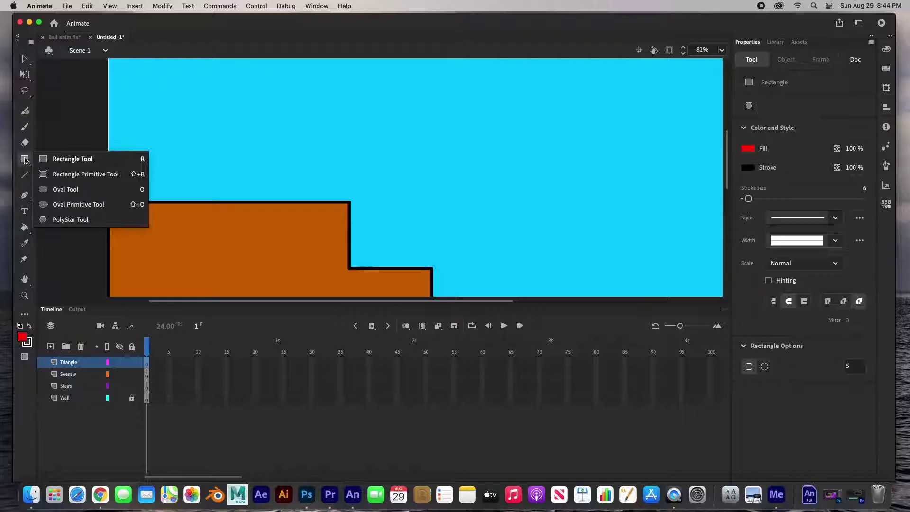
pyautogui.click(66, 189)
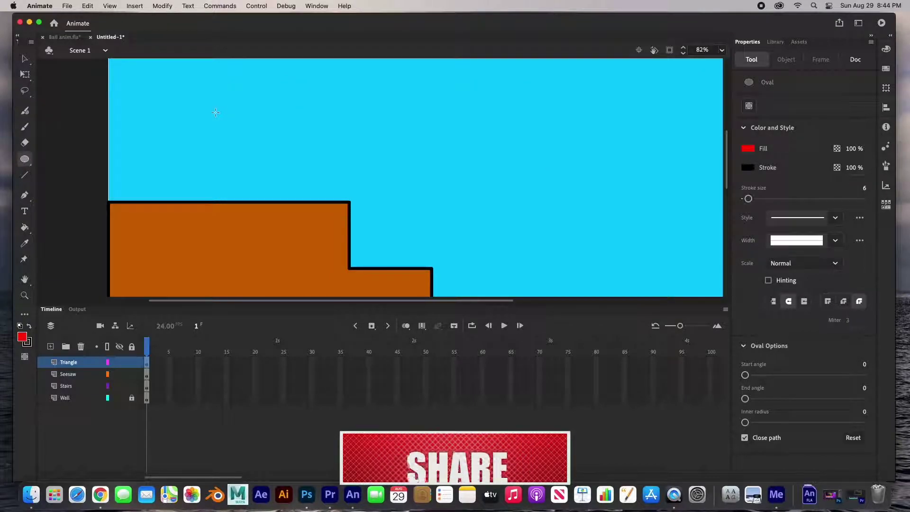
pyautogui.moveTo(179, 96)
pyautogui.mouseDown()
pyautogui.moveTo(248, 164)
pyautogui.moveTo(224, 134)
pyautogui.mouseUp()
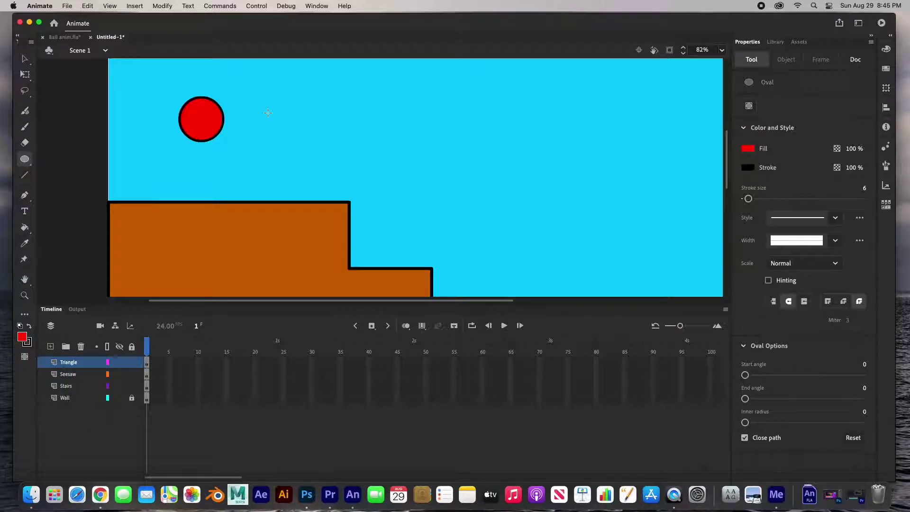
# - Recolor a horizontal band about 52 px high across the ball's middle yellow #FFFF00, leaving out the black outline
pyautogui.click(203, 120)
pyautogui.moveTo(357, 177); pyautogui.dragTo(247, 179)
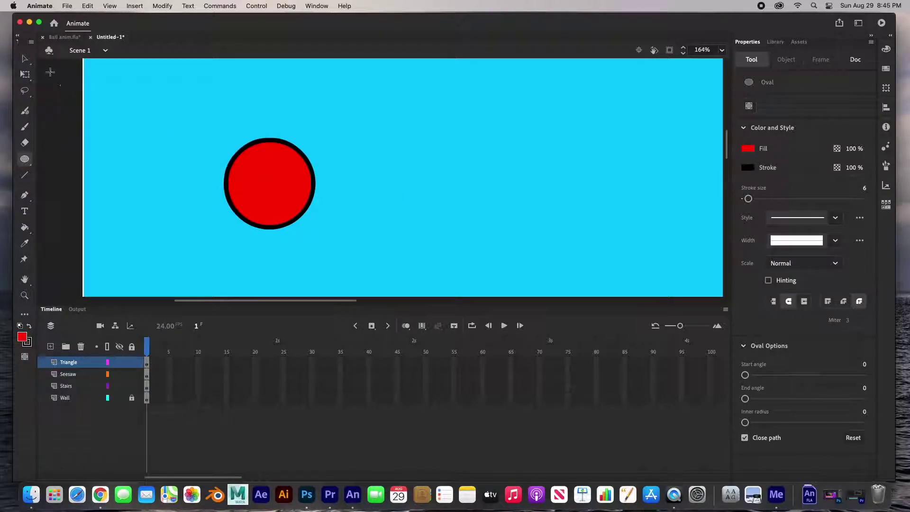
pyautogui.click(25, 60)
pyautogui.moveTo(209, 162); pyautogui.dragTo(327, 200)
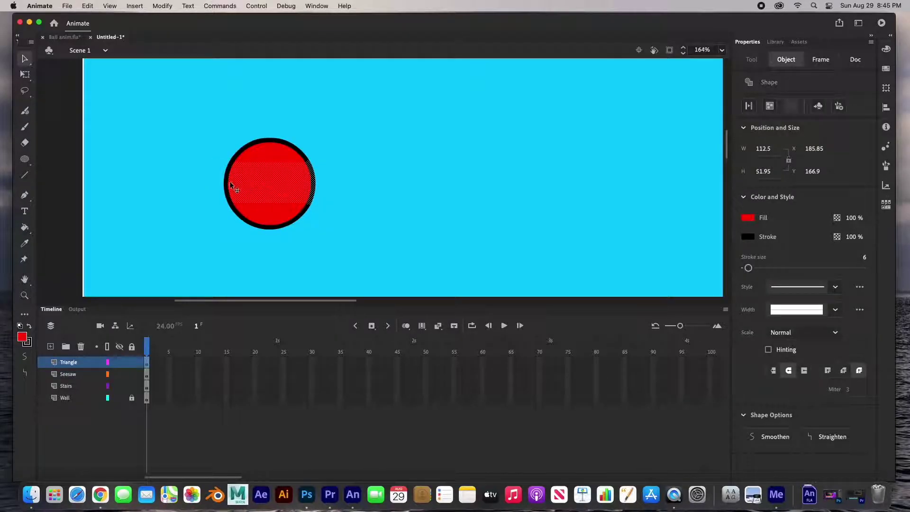
pyautogui.keyDown('shift'); pyautogui.click(313, 188); pyautogui.keyUp('shift')
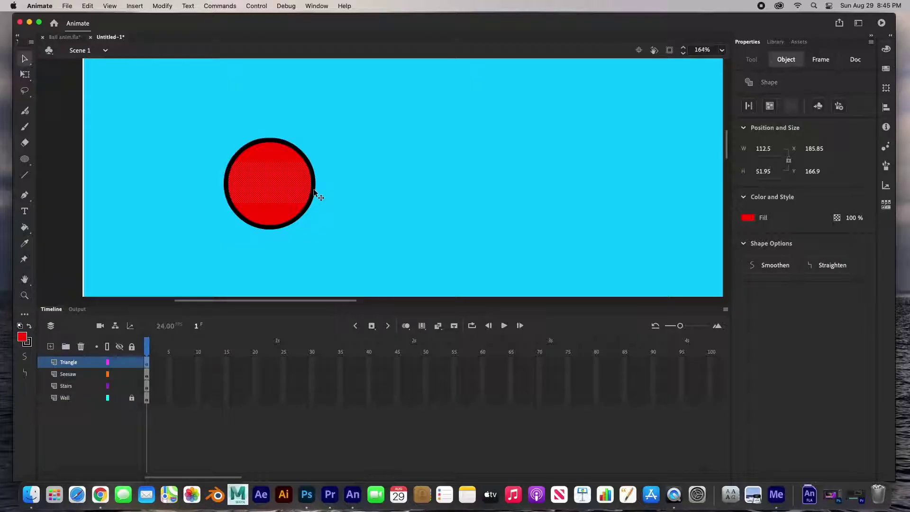
pyautogui.click(23, 337)
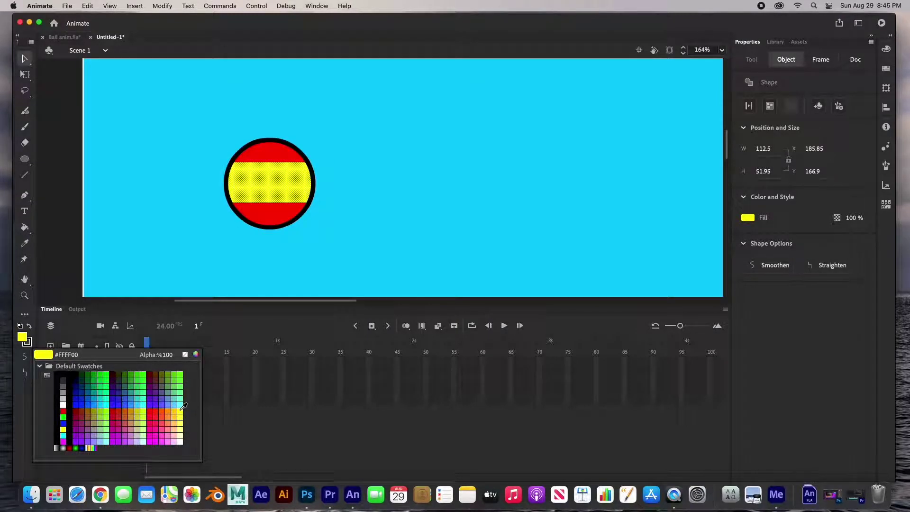
pyautogui.click(181, 406)
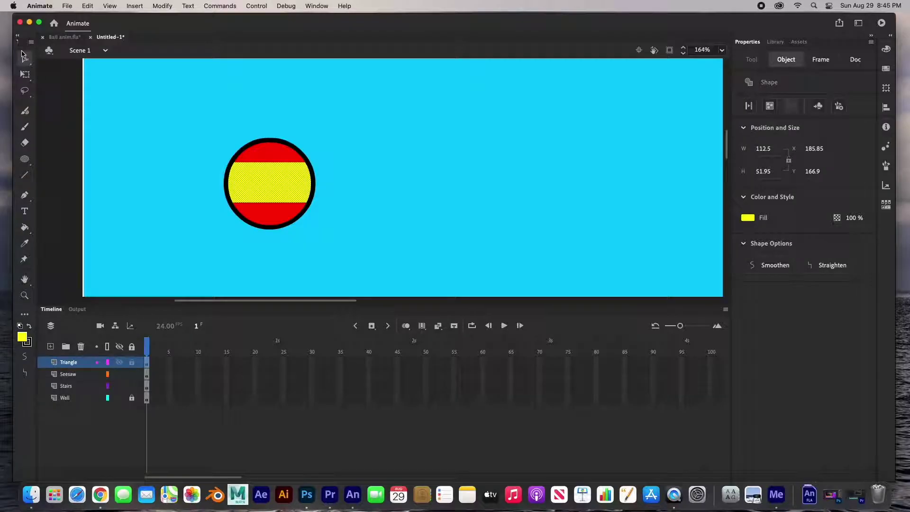
# - Convert the entire striped ball with its outline into a Graphic symbol named Red Ball
pyautogui.click(81, 124)
pyautogui.moveTo(204, 124); pyautogui.dragTo(359, 257)
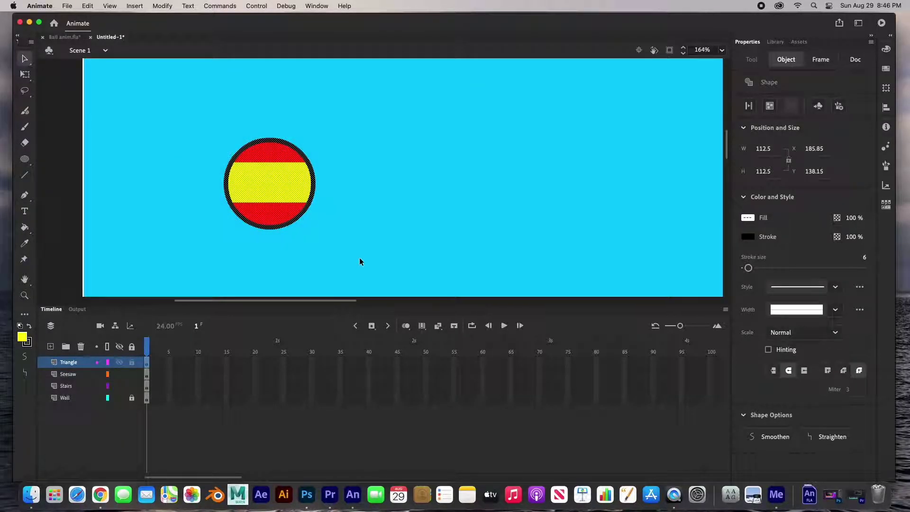
pyautogui.press('F8')
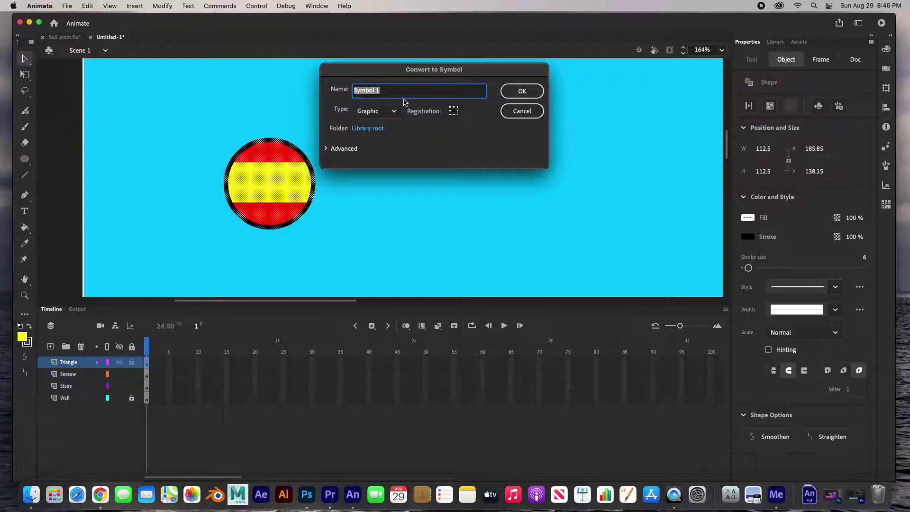
pyautogui.write('REd Ball')
pyautogui.click(522, 91)
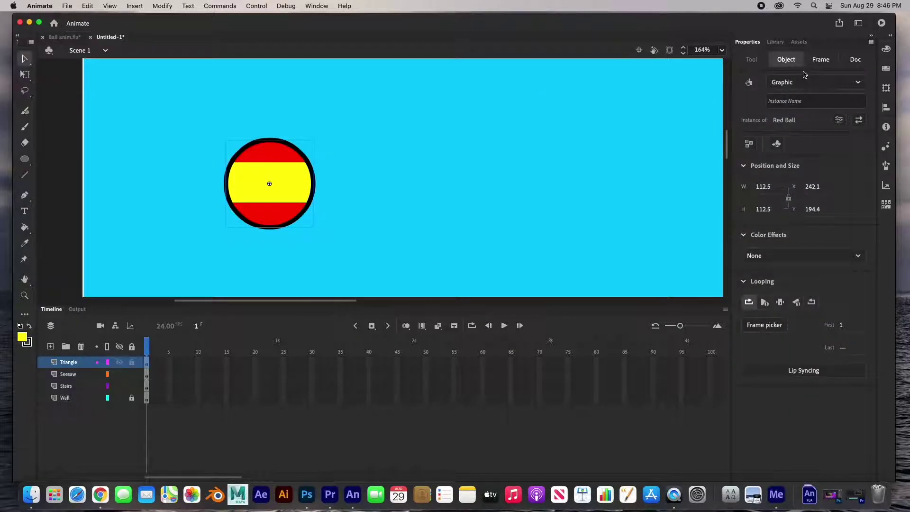
# - Review the symbols in the document's library and the complete scene on the stage
pyautogui.click(775, 42)
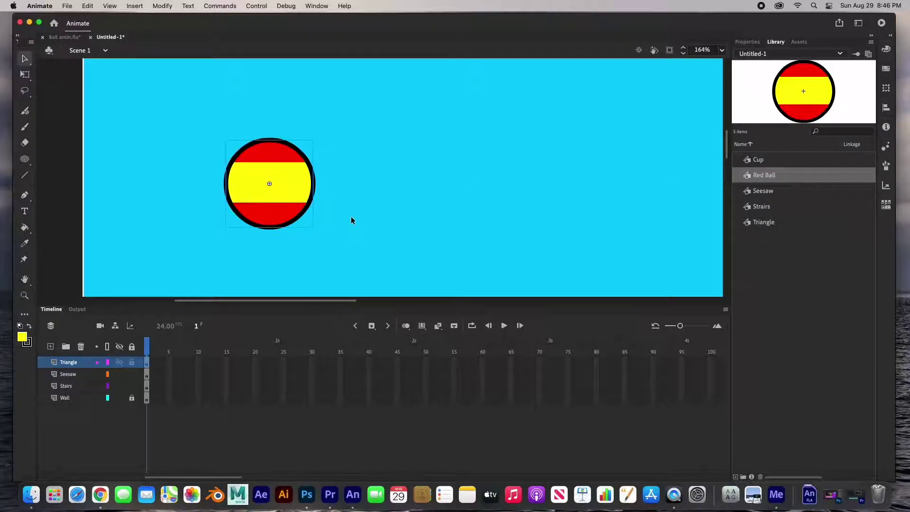
pyautogui.scroll(-3, 350, 216)
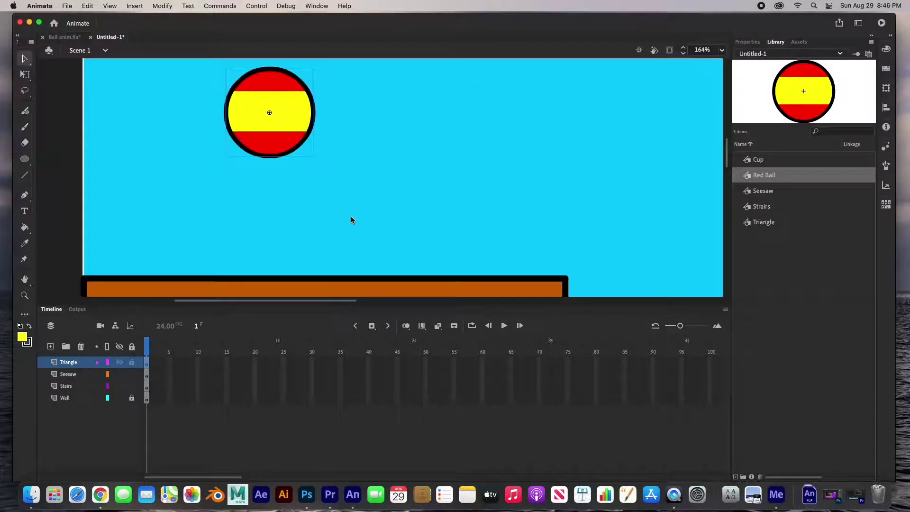
pyautogui.press('super+2')
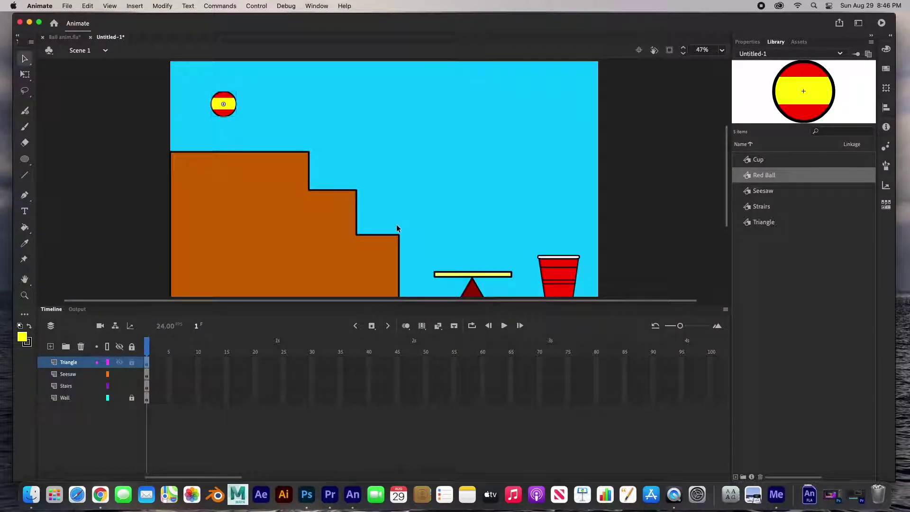
# - Enlarge the stage area and add a new layer named Cup above the Triangle layer
pyautogui.moveTo(441, 304); pyautogui.dragTo(441, 336)
pyautogui.click(468, 291)
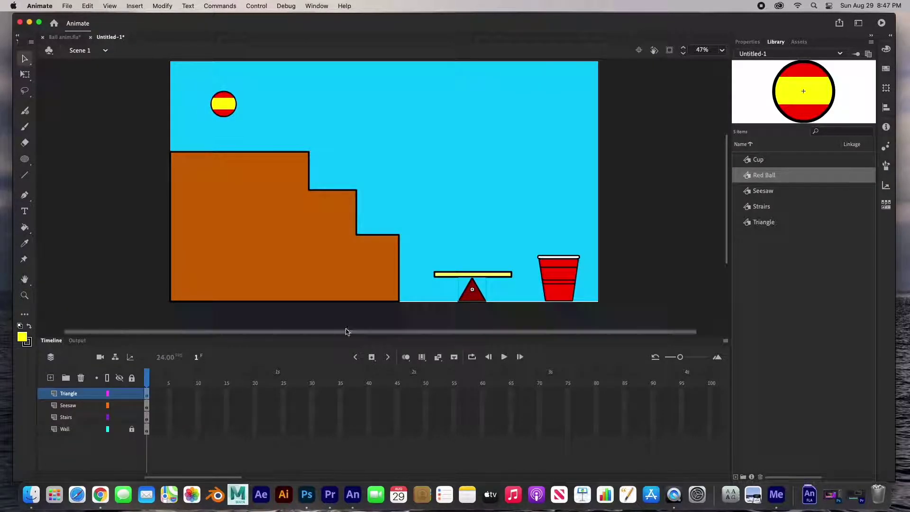
pyautogui.click(50, 377)
pyautogui.doubleClick(66, 393)
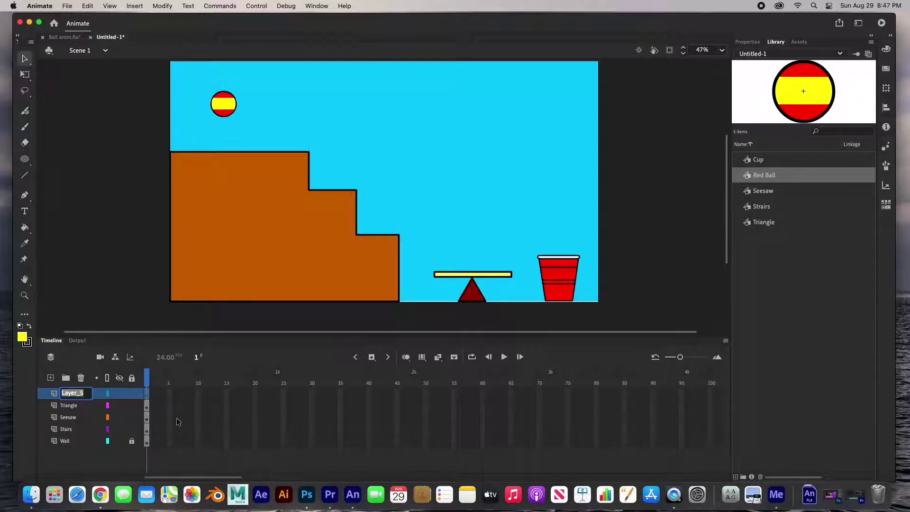
pyautogui.write('Cup')
pyautogui.press('Return')
# - Move the red cup from the Triangle layer to the Cup layer, standing on the floor beside the seesaw
pyautogui.click(564, 274)
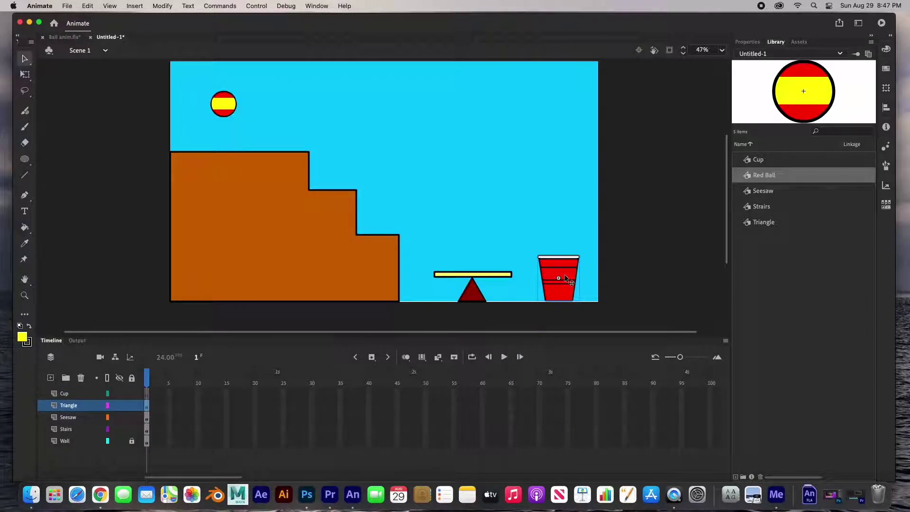
pyautogui.click(69, 393)
pyautogui.press('super+v')
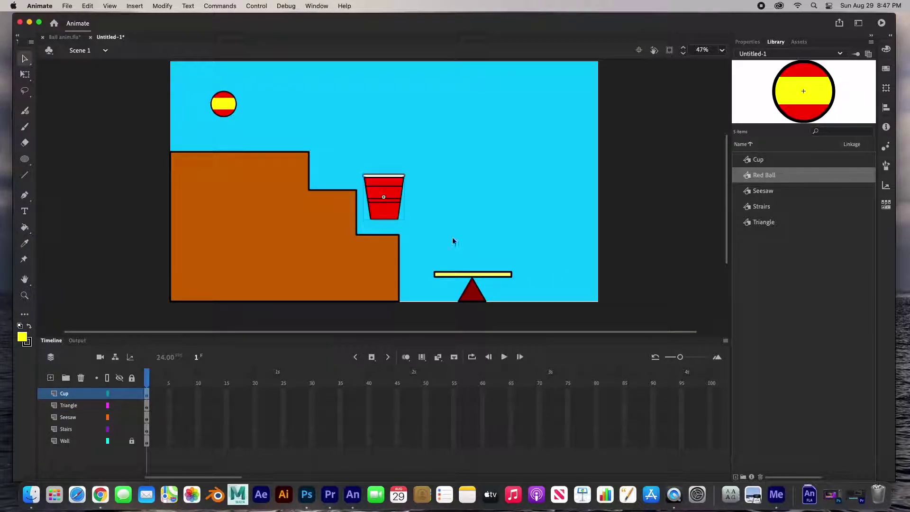
pyautogui.moveTo(390, 209); pyautogui.dragTo(564, 294)
# - Replace the ball on the Triangle layer with a Red Ball instance above the top stair on a new layer named Red_Ball
pyautogui.click(223, 109)
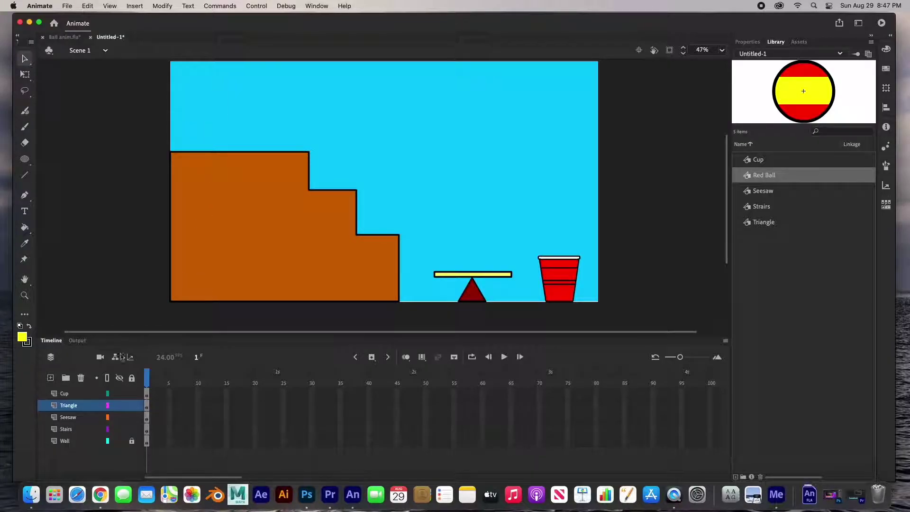
pyautogui.click(50, 378)
pyautogui.doubleClick(69, 405)
pyautogui.write('Ball')
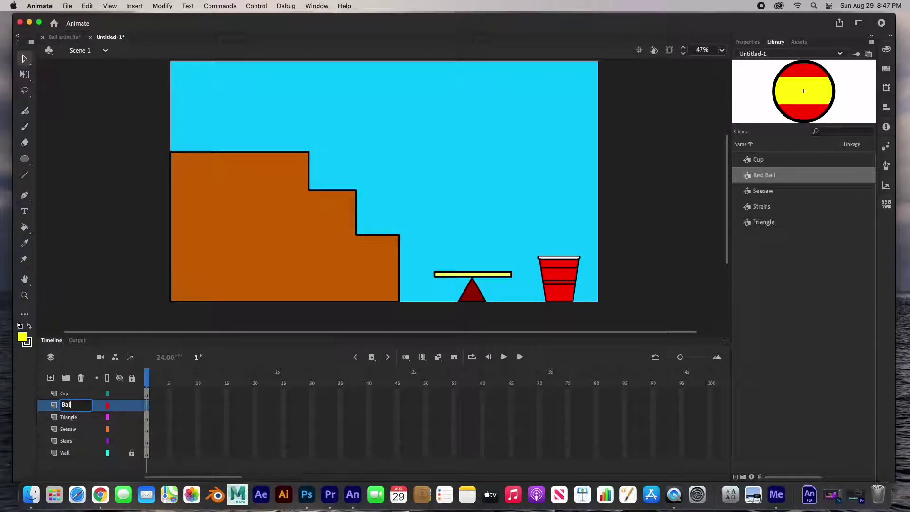
pyautogui.press('BackSpace')
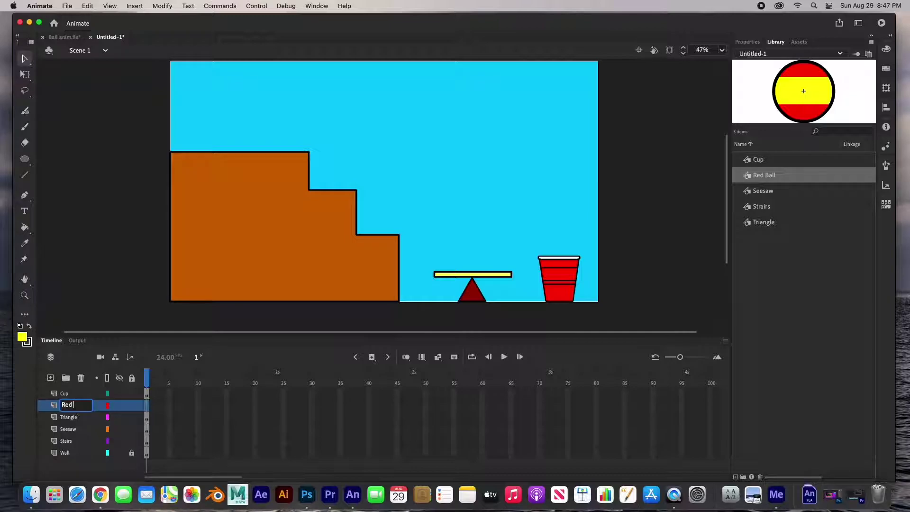
pyautogui.press('Return')
pyautogui.moveTo(763, 175); pyautogui.dragTo(256, 108)
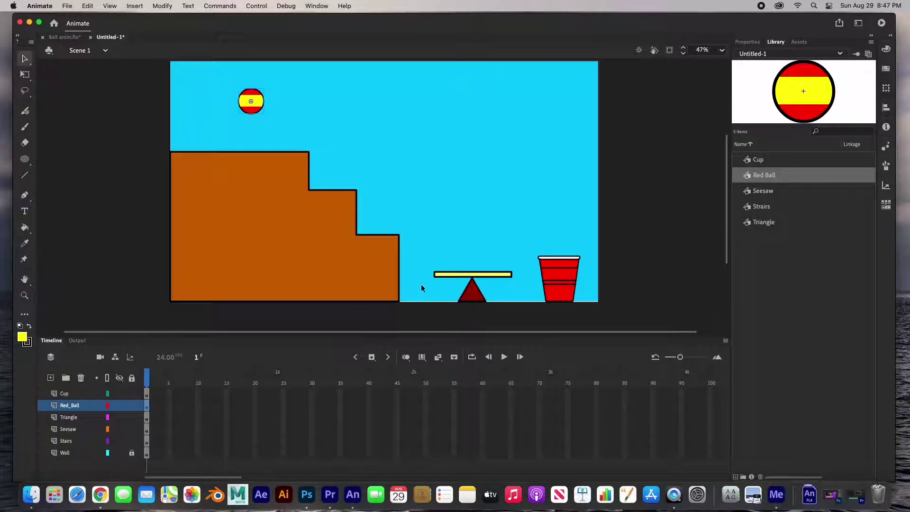
# - Switch the workspace to the Basic layout
pyautogui.click(118, 452)
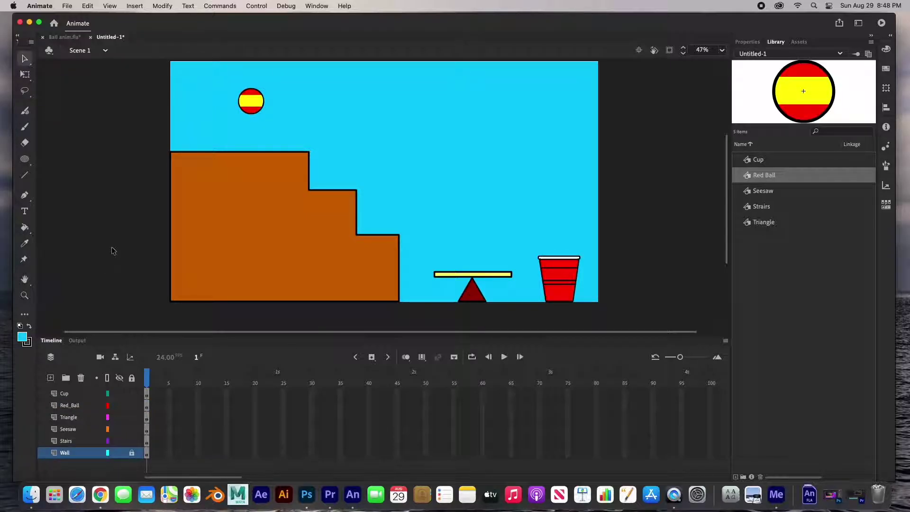
pyautogui.click(249, 104)
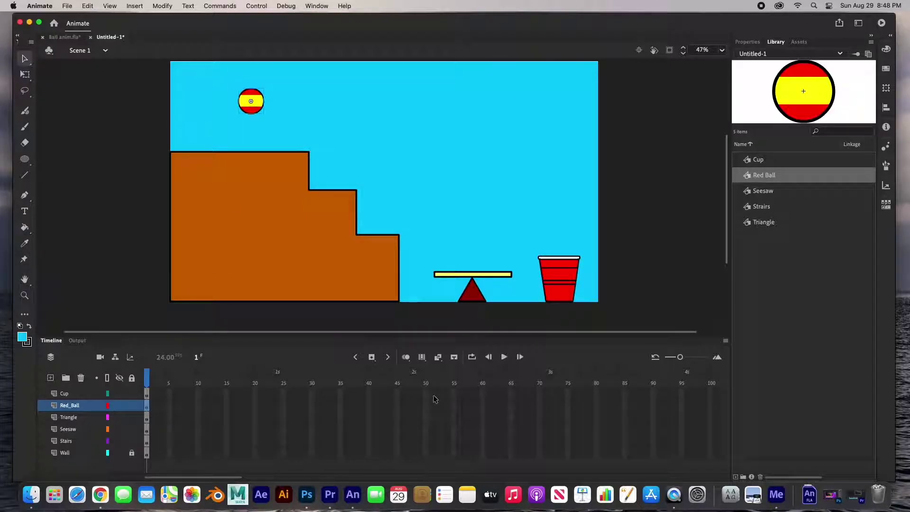
pyautogui.moveTo(424, 391); pyautogui.dragTo(425, 454)
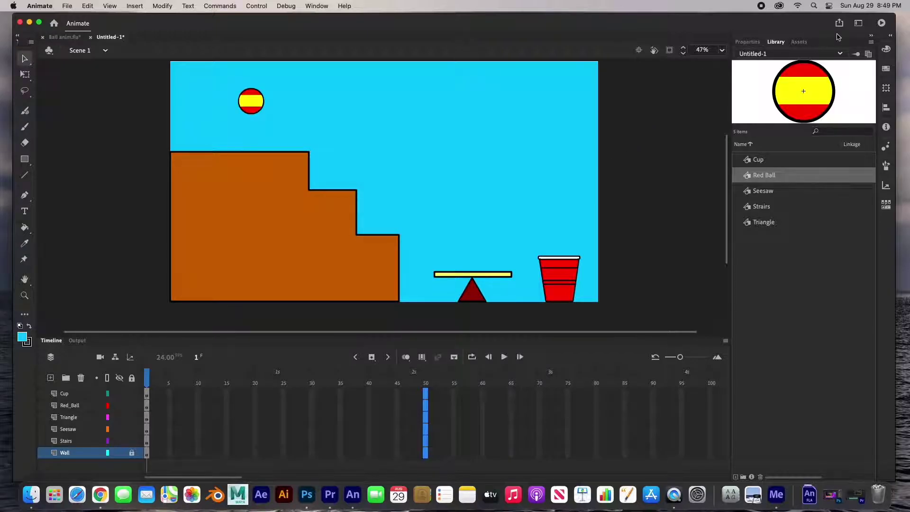
pyautogui.click(859, 24)
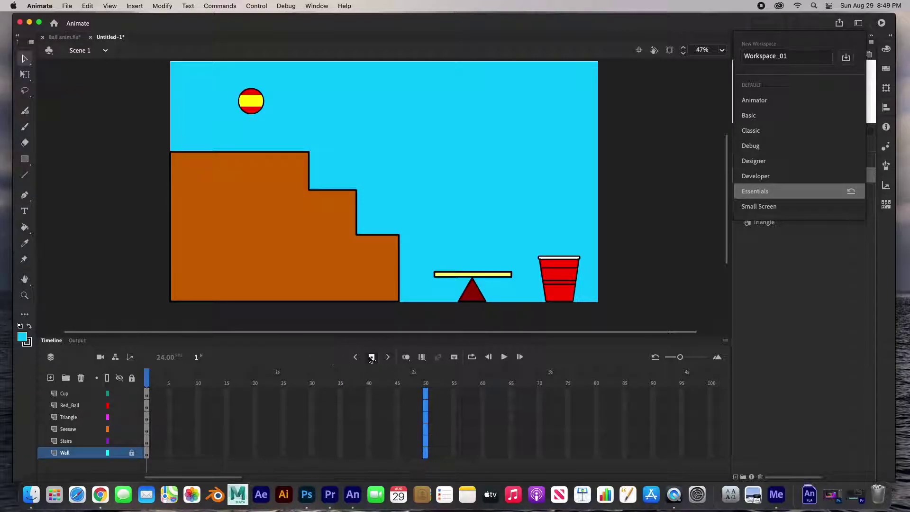
pyautogui.click(755, 118)
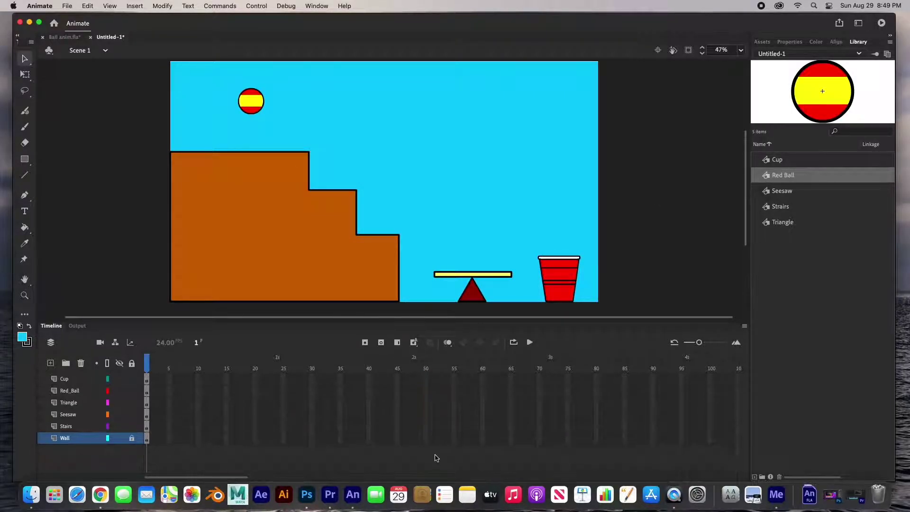
# - Extend all six layers to frame 50 by inserting frames, and play the timeline from the first frame
pyautogui.moveTo(425, 376); pyautogui.dragTo(426, 440)
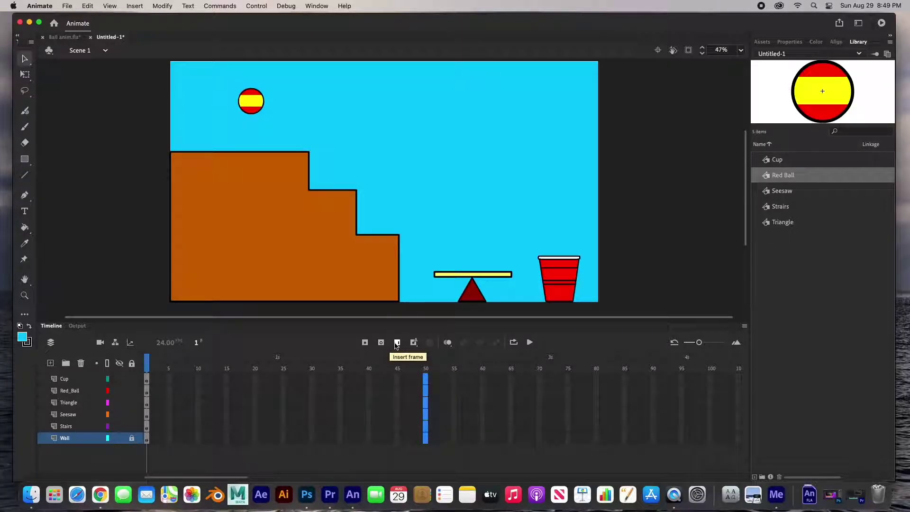
pyautogui.click(396, 343)
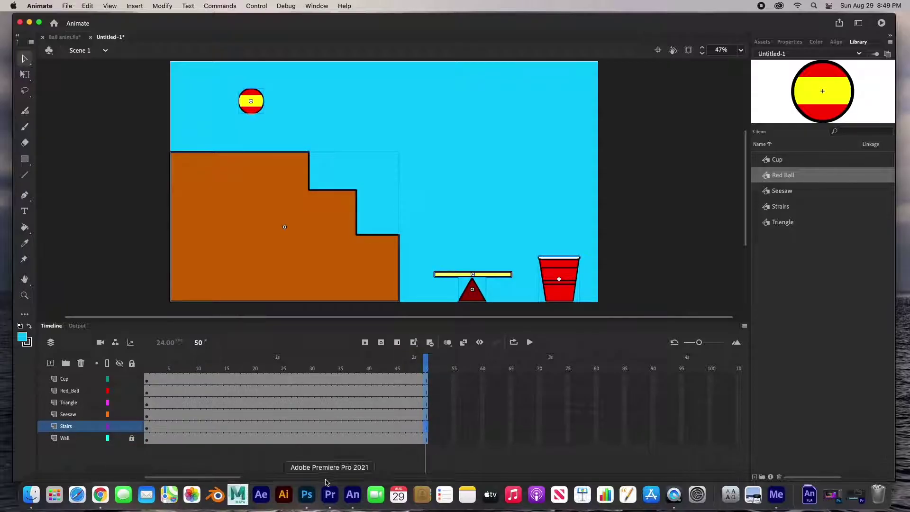
pyautogui.moveTo(425, 368); pyautogui.dragTo(108, 386)
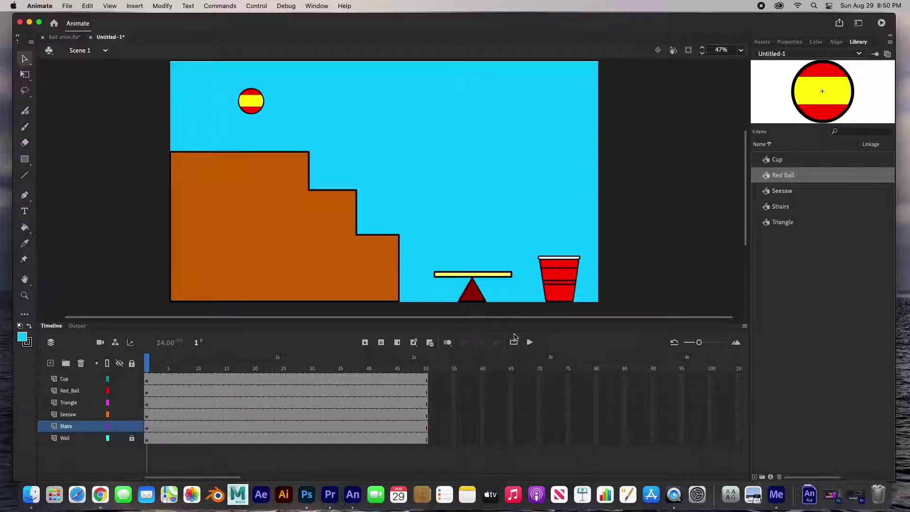
pyautogui.click(529, 342)
pyautogui.click(425, 378)
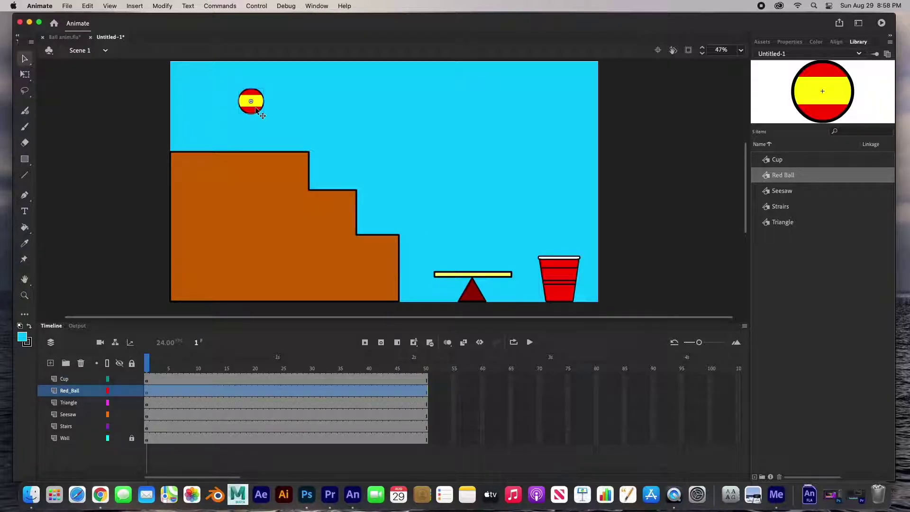
# - Duplicate the Red Ball symbol as Blue Ball and place an instance of it above the cup
pyautogui.rightClick(257, 110)
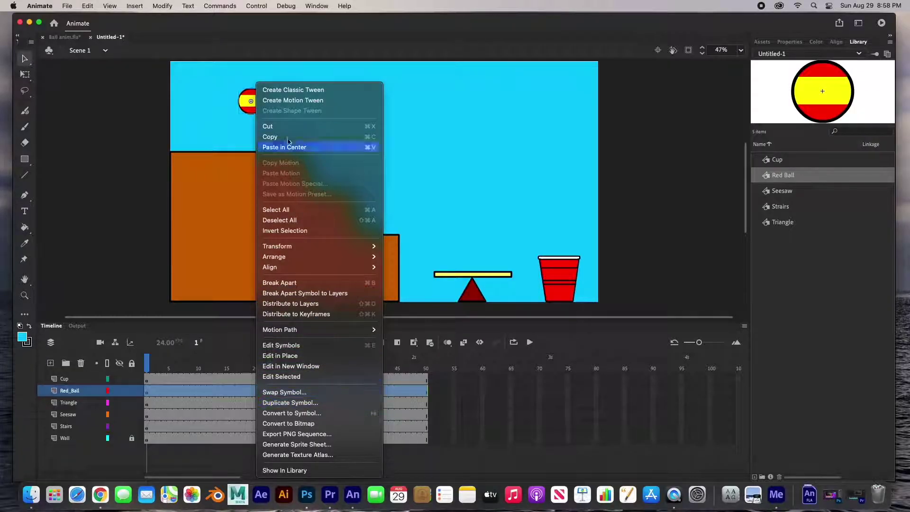
pyautogui.click(291, 403)
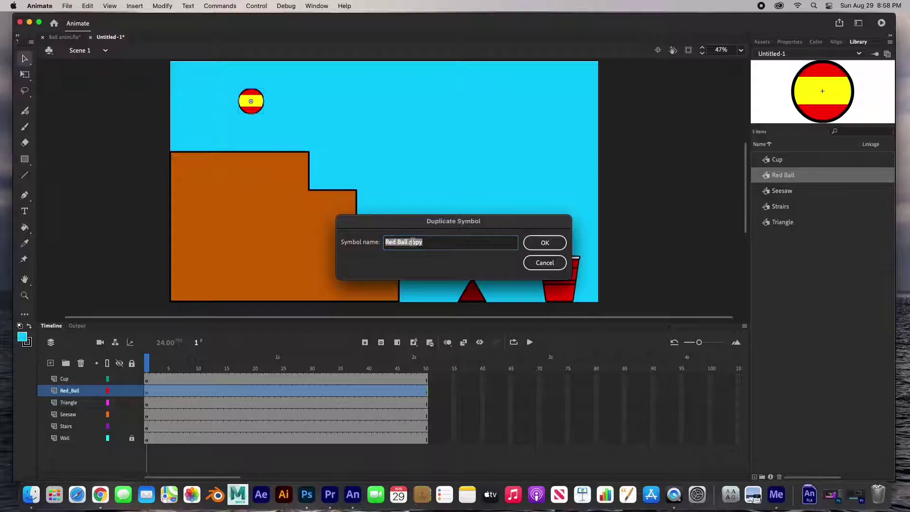
pyautogui.click(434, 242)
pyautogui.press('BackSpace')
pyautogui.press('BackSpace')
pyautogui.press('BackSpace')
pyautogui.press('BackSpace')
pyautogui.press('BackSpace')
pyautogui.doubleClick(389, 242)
pyautogui.write('B')
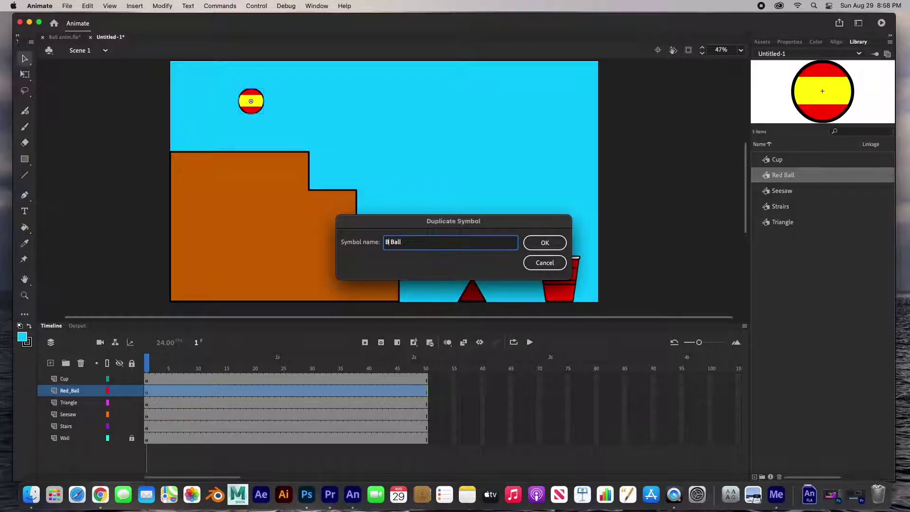
pyautogui.write('lue')
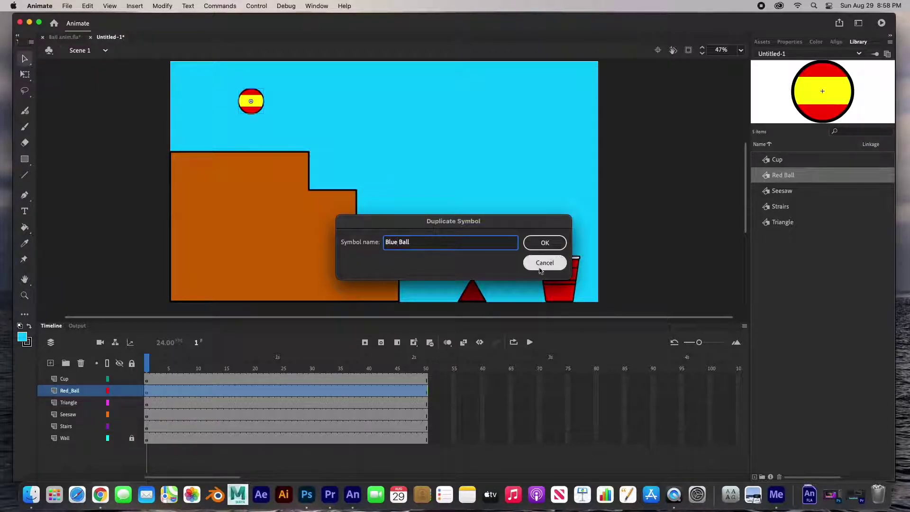
pyautogui.click(563, 242)
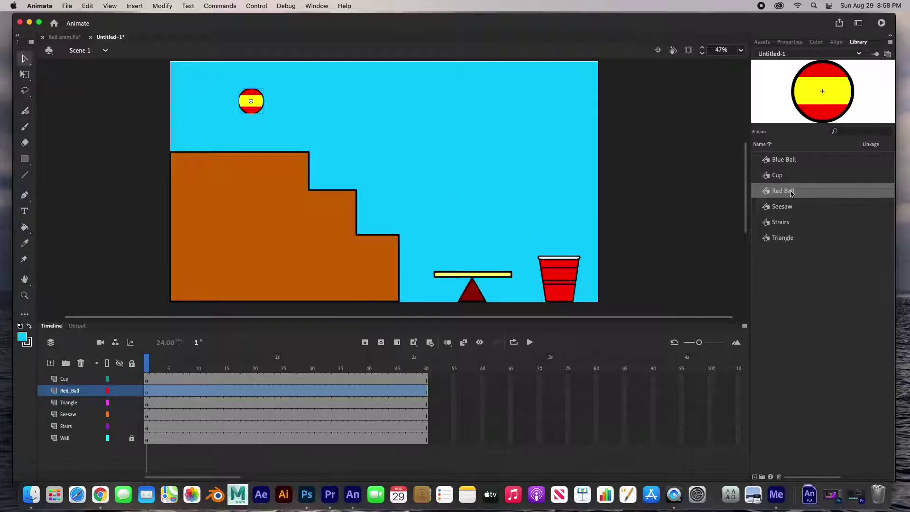
pyautogui.moveTo(784, 163); pyautogui.dragTo(552, 199)
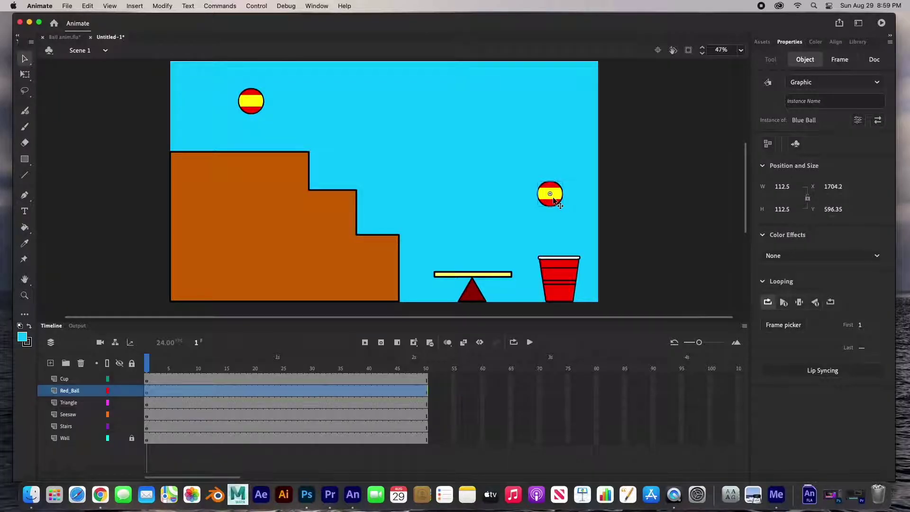
# - Edit the Blue Ball symbol in place, recolor both red bands medium blue, and return to Scene 1
pyautogui.doubleClick(553, 200)
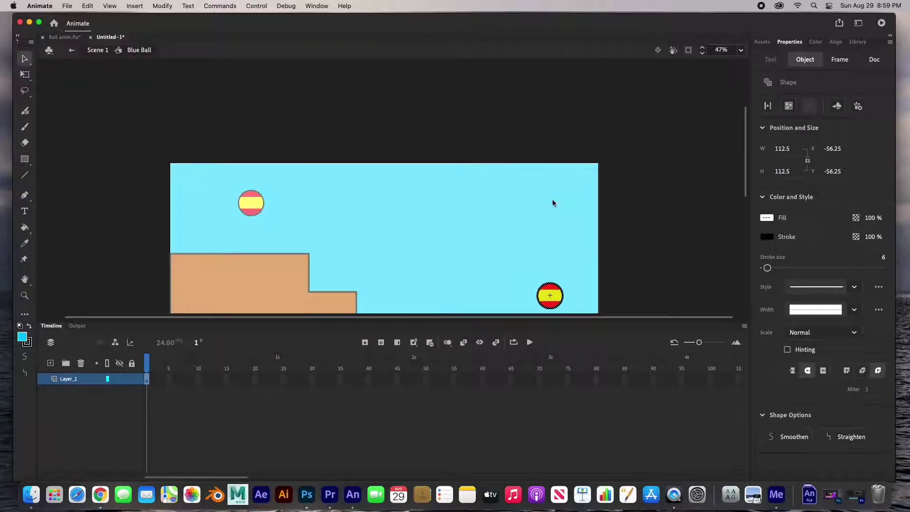
pyautogui.scroll(-5, 552, 203)
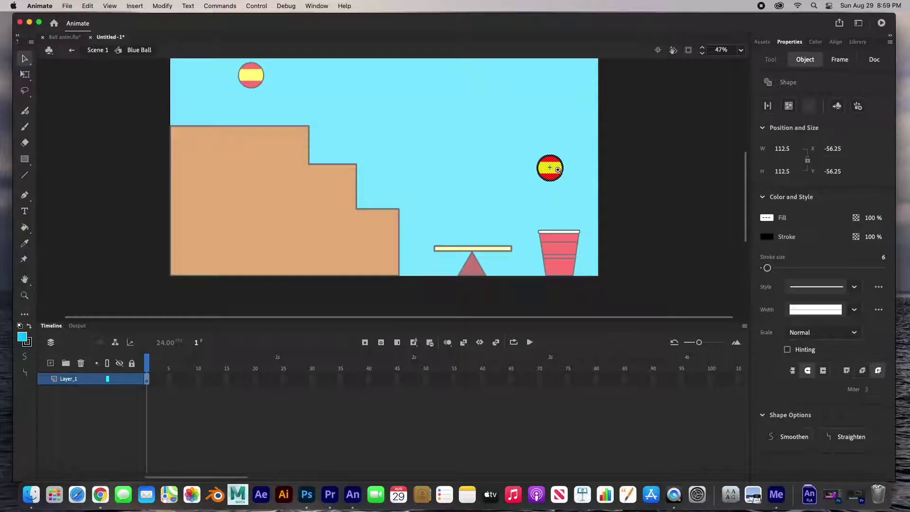
pyautogui.press('super+equal')
pyautogui.press('super+equal')
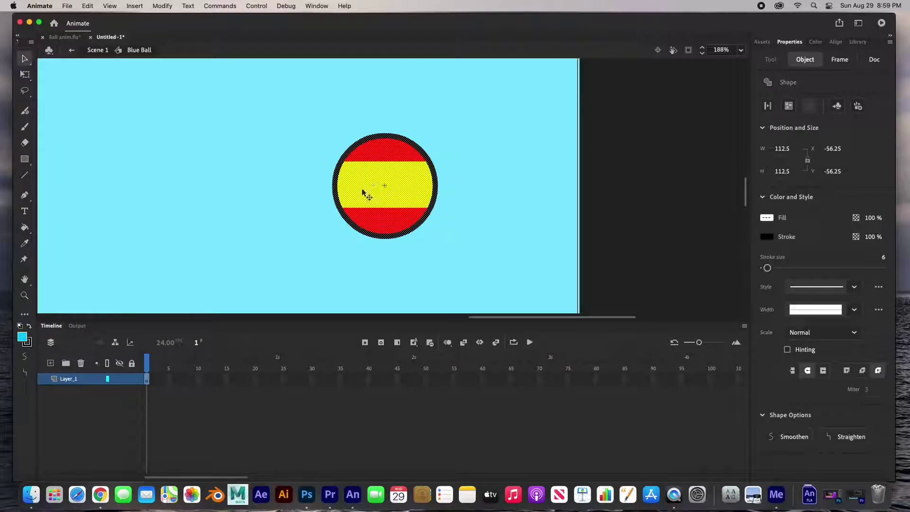
pyautogui.click(440, 181)
pyautogui.click(396, 154)
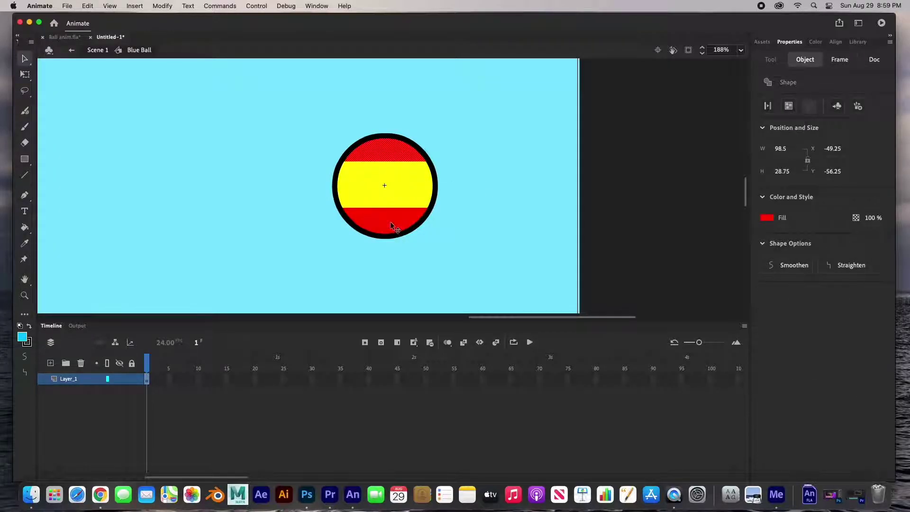
pyautogui.keyDown('shift'); pyautogui.click(390, 223); pyautogui.keyUp('shift')
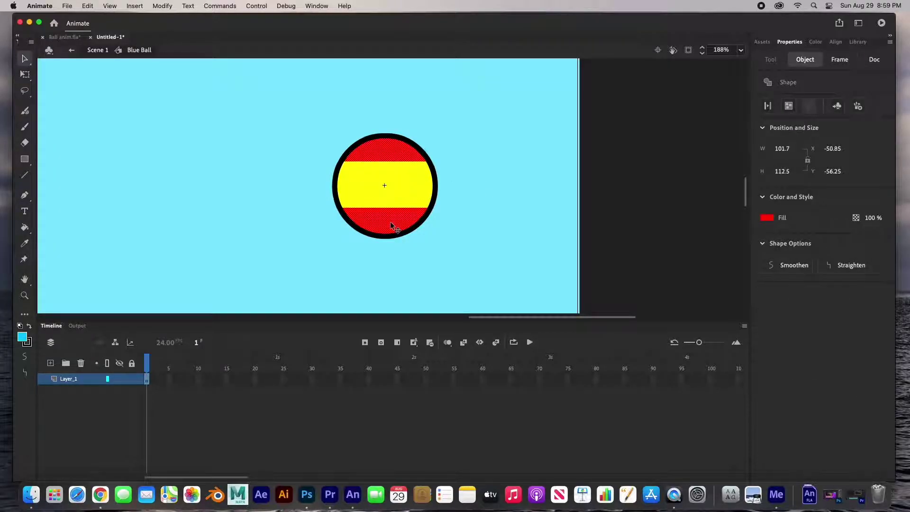
pyautogui.click(22, 336)
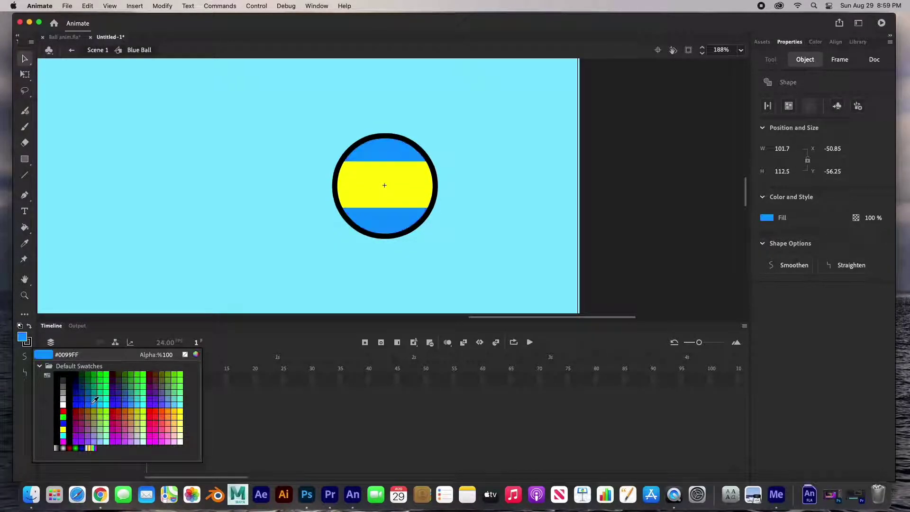
pyautogui.click(92, 402)
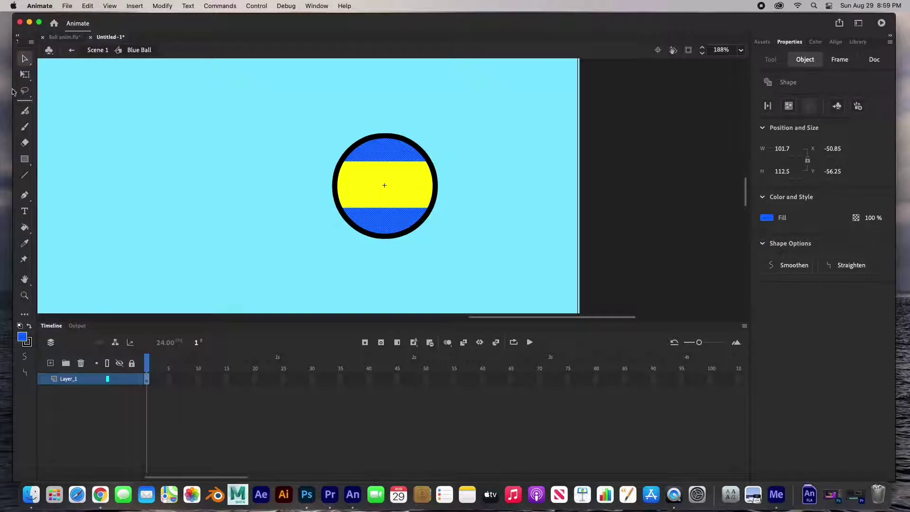
pyautogui.click(112, 120)
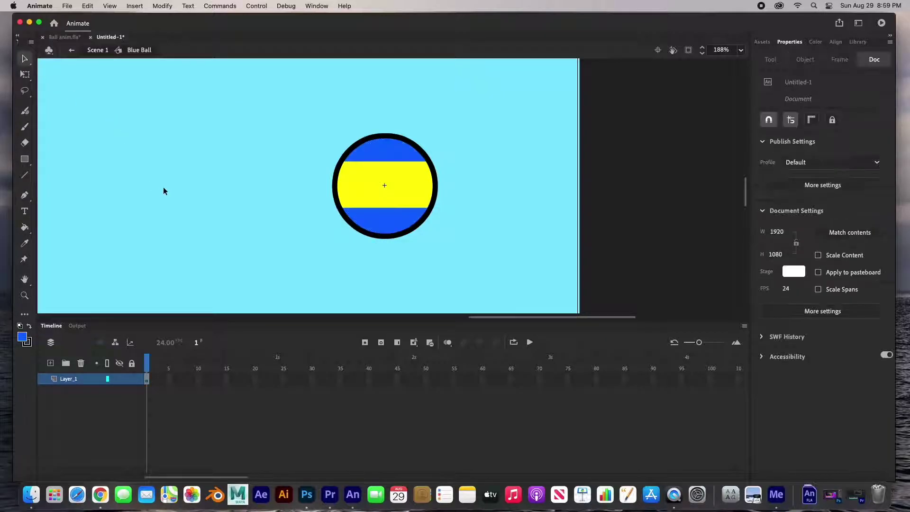
pyautogui.scroll(-5, 164, 190)
pyautogui.press('super+2')
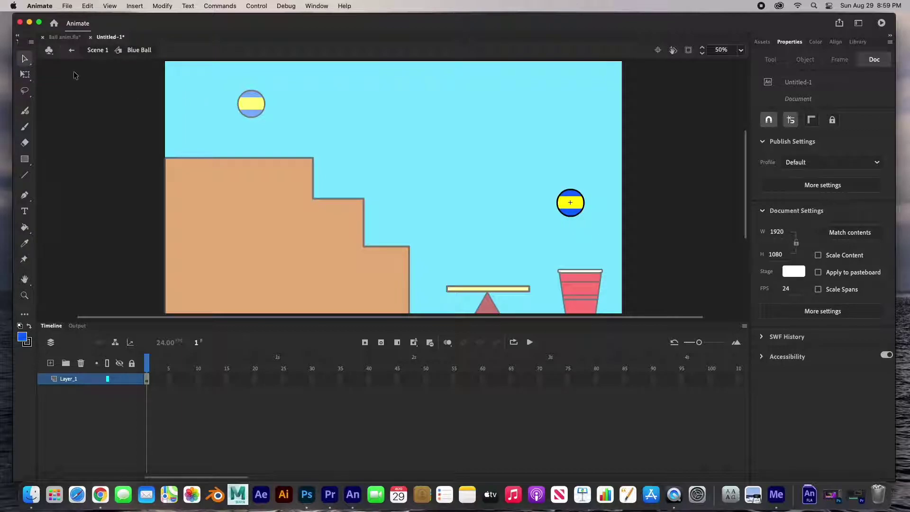
pyautogui.click(86, 51)
# - Swap the ball instance above the stairs from Blue Ball to the Red Ball symbol
pyautogui.click(252, 105)
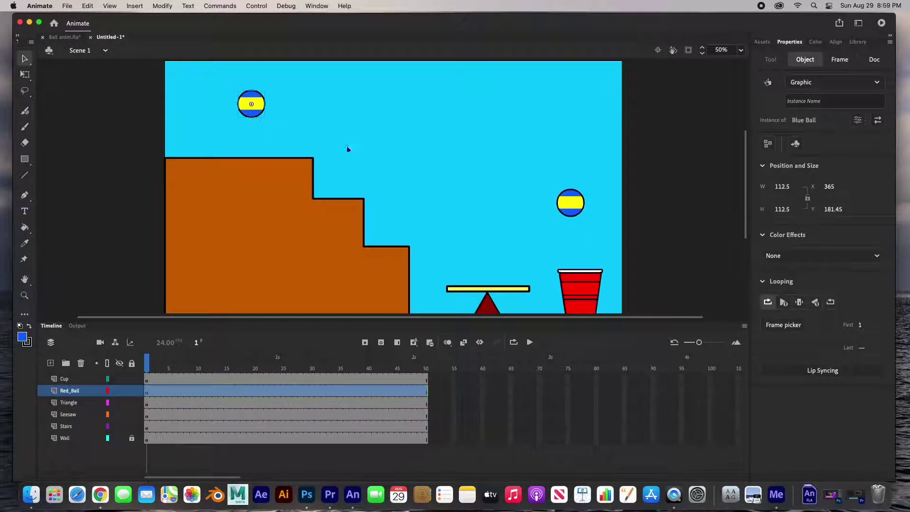
pyautogui.rightClick(258, 117)
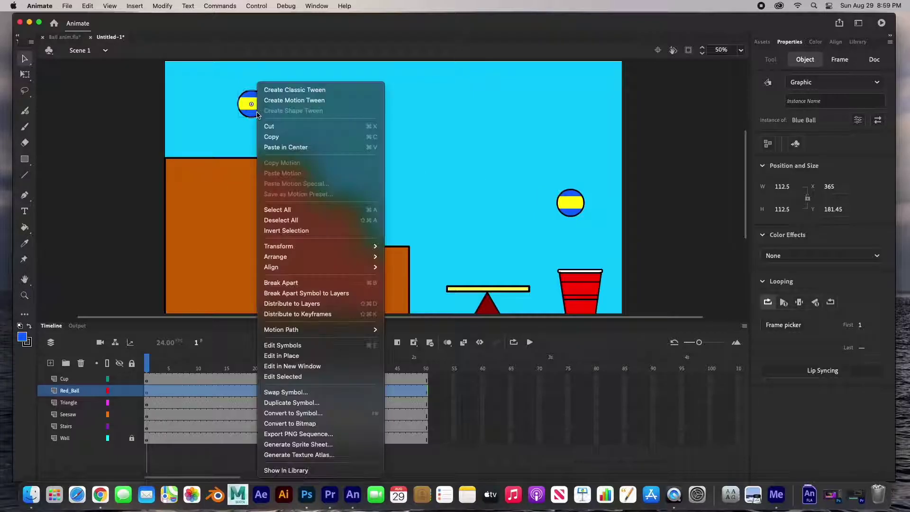
pyautogui.click(285, 392)
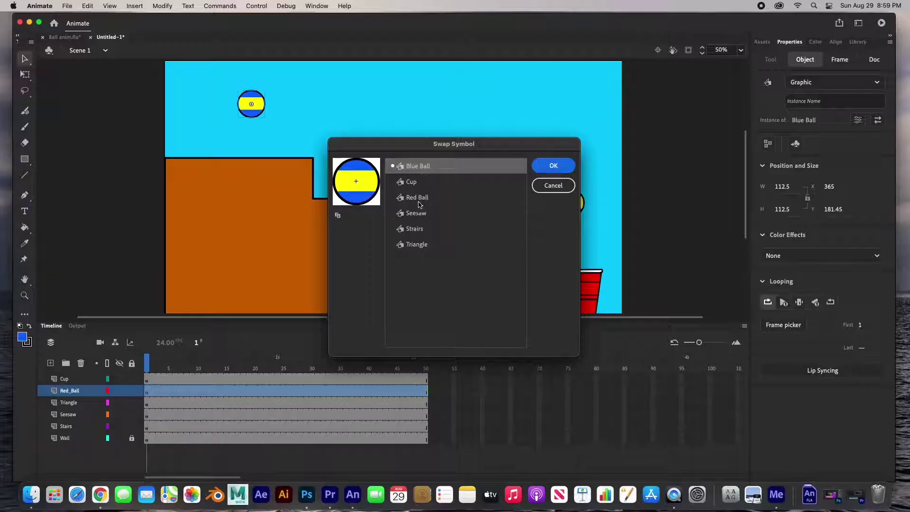
pyautogui.click(418, 204)
pyautogui.click(552, 165)
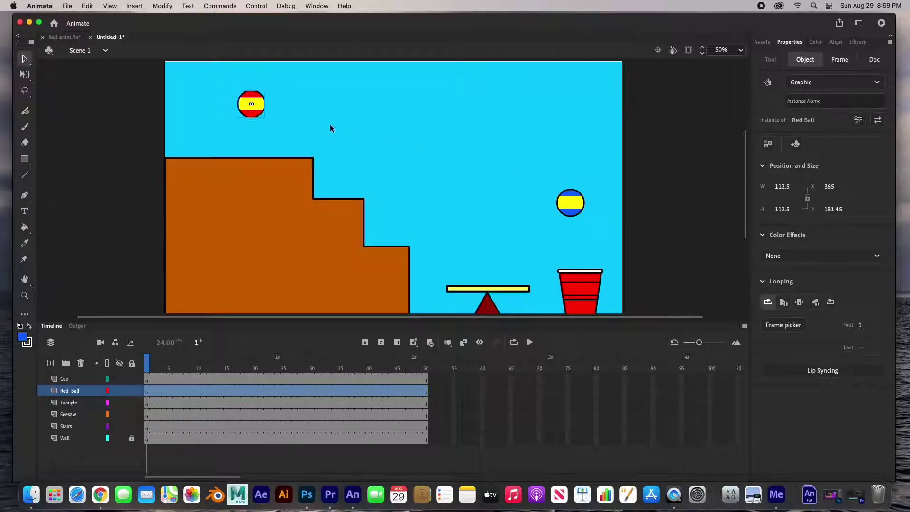
# - Scale the blue ball above the cup down slightly and rest it on the seesaw's right end
pyautogui.click(573, 198)
pyautogui.click(24, 73)
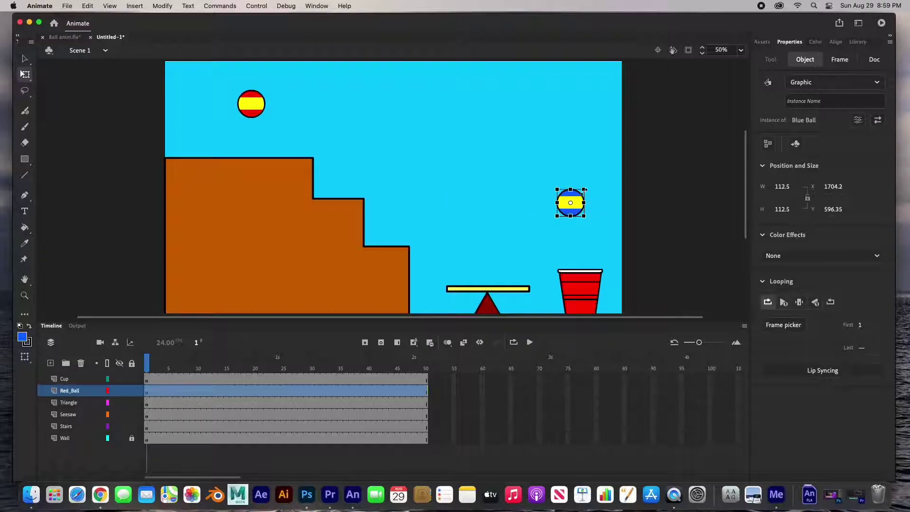
pyautogui.moveTo(585, 188); pyautogui.dragTo(525, 280)
pyautogui.click(657, 262)
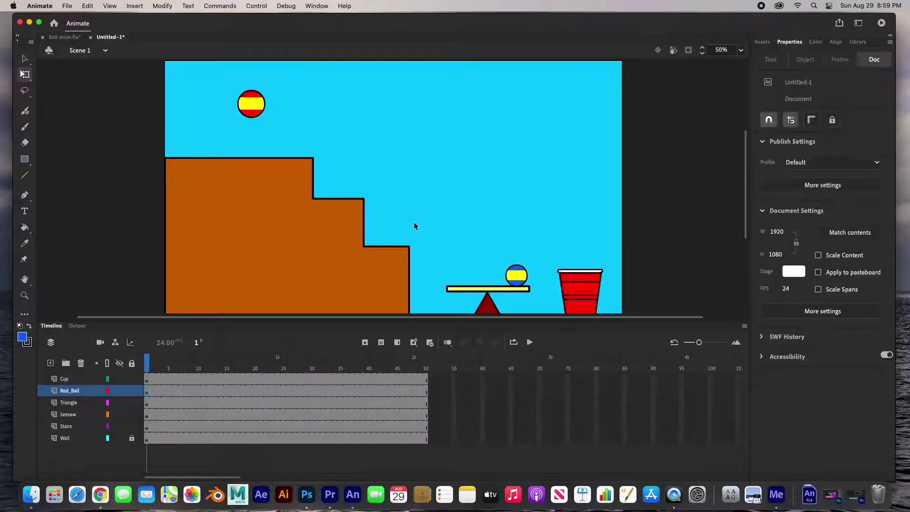